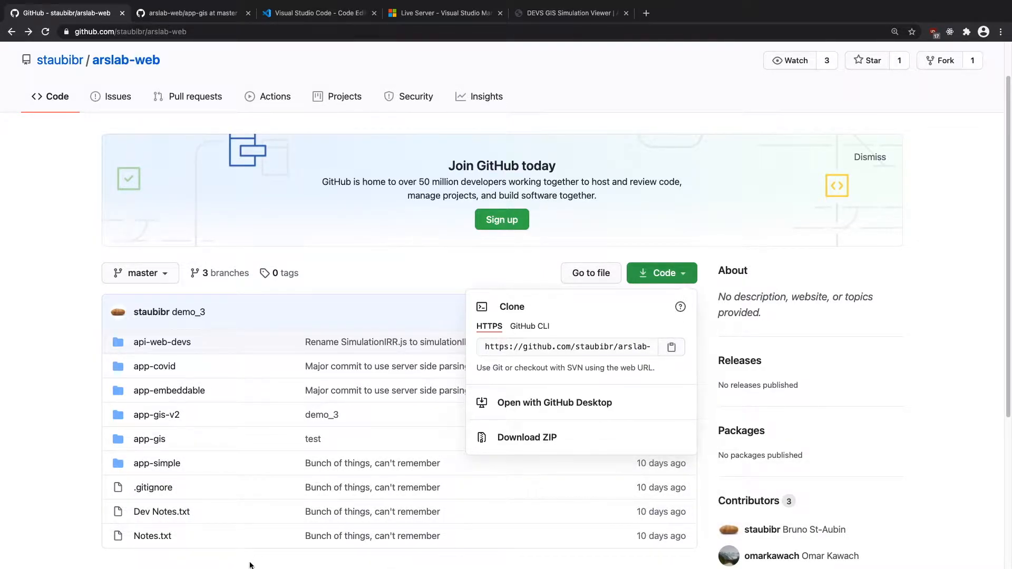
mouse_move(237, 563)
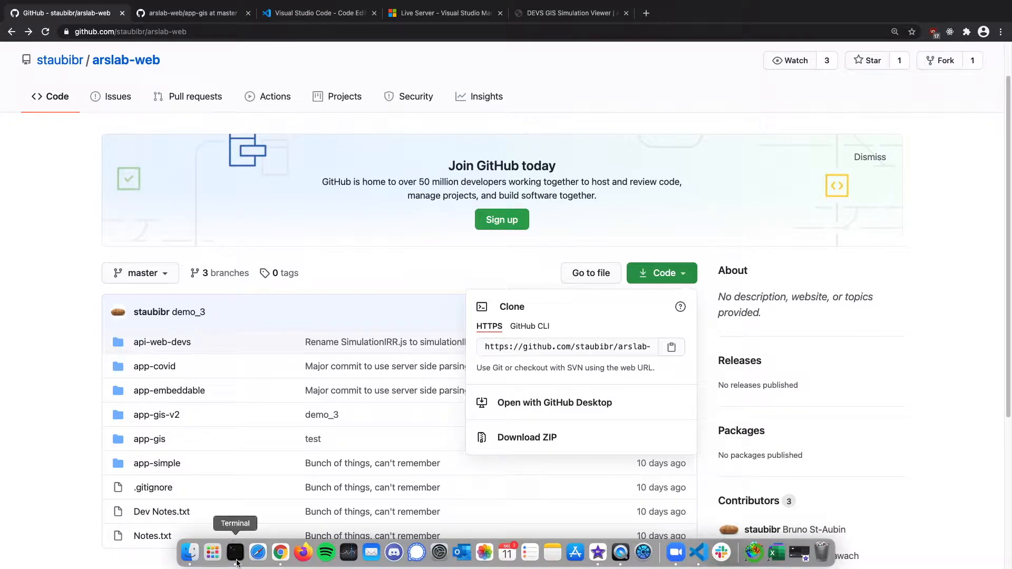
left_click(237, 563)
type("cd Documents")
key("Return")
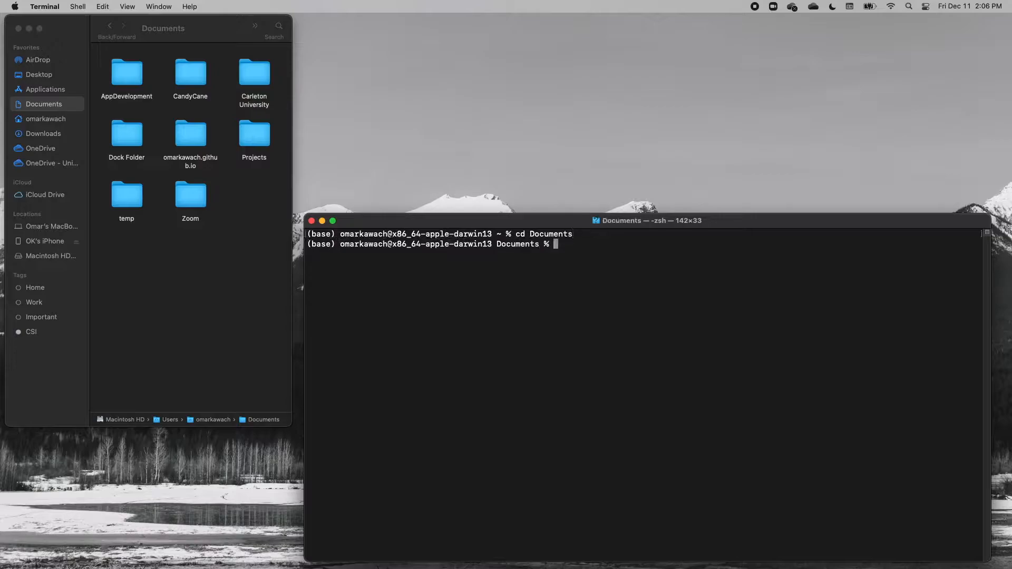
type("git clone")
type("https://github.com/staubibr/arslab-web.git")
key("Return")
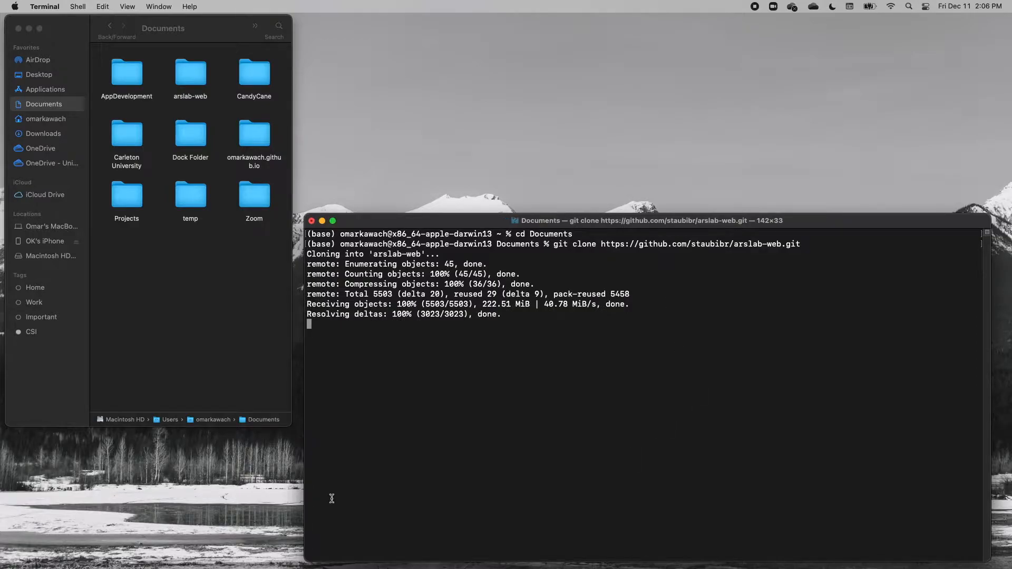
- View the Live Server extension page, then serve the arslab-web folder from Visual Studio Code and open app-gis in the browser
key("ctrl+Left")
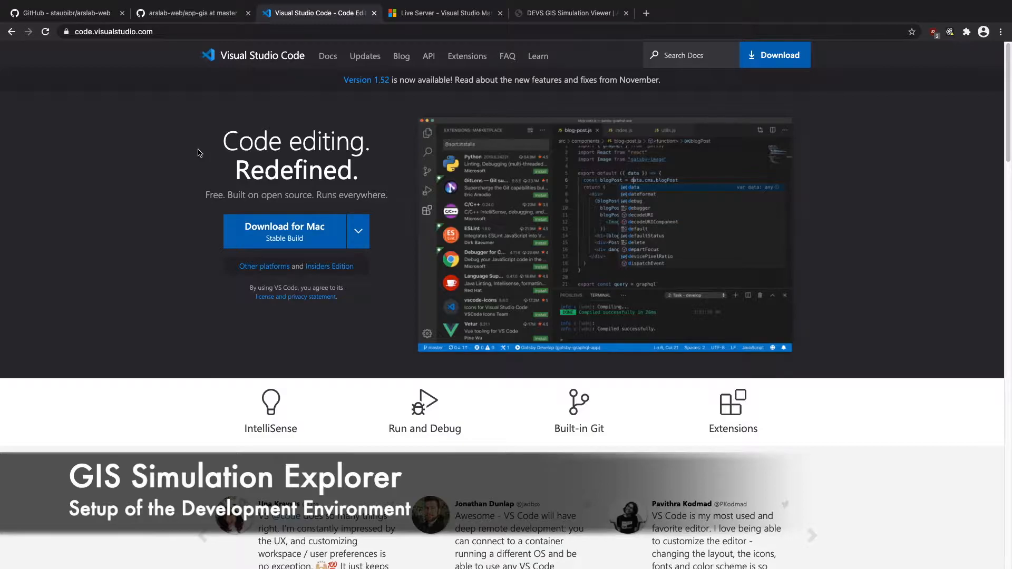
left_click(436, 16)
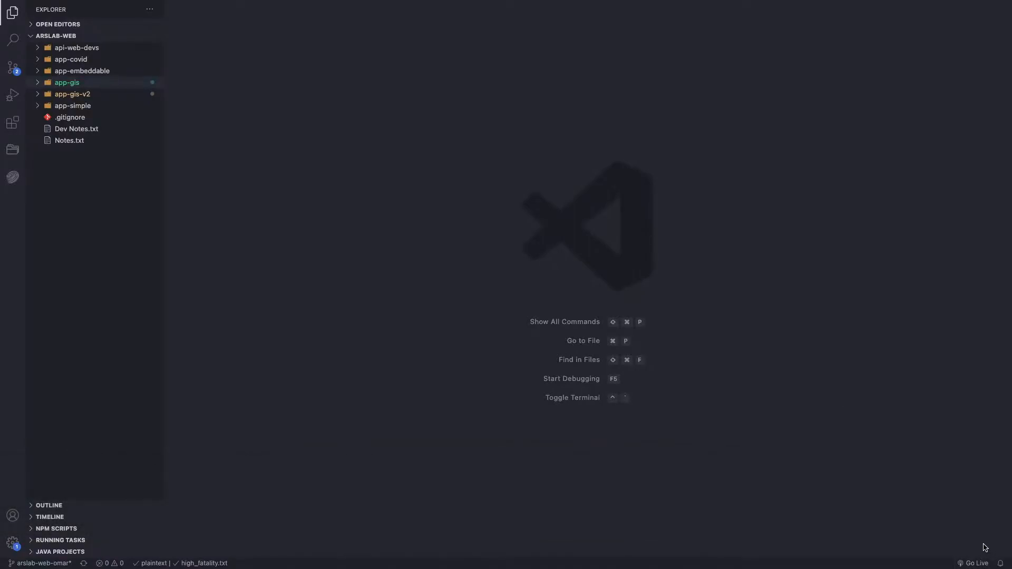
left_click(977, 563)
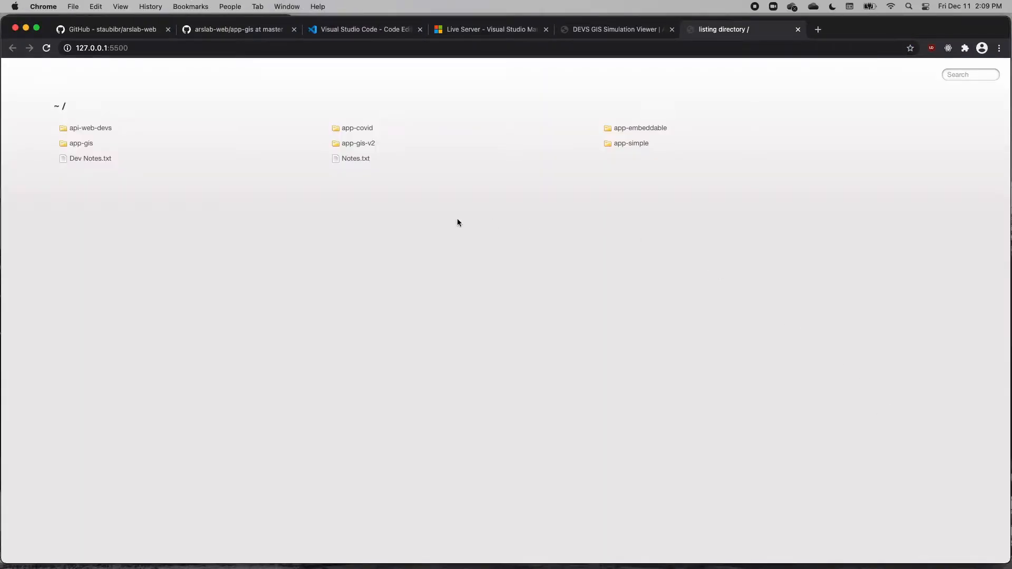
left_click(103, 148)
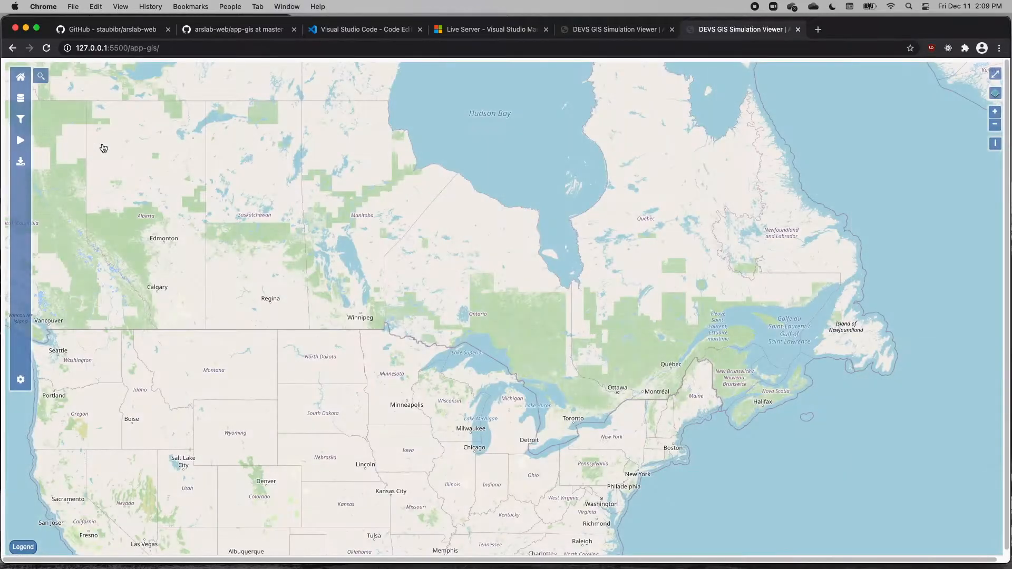
- Examine the fid, dauid, DApop_2016, geometry and coordinates fields of the first feature in ottawaDA.geojson
scroll(580, 363, "up", 5)
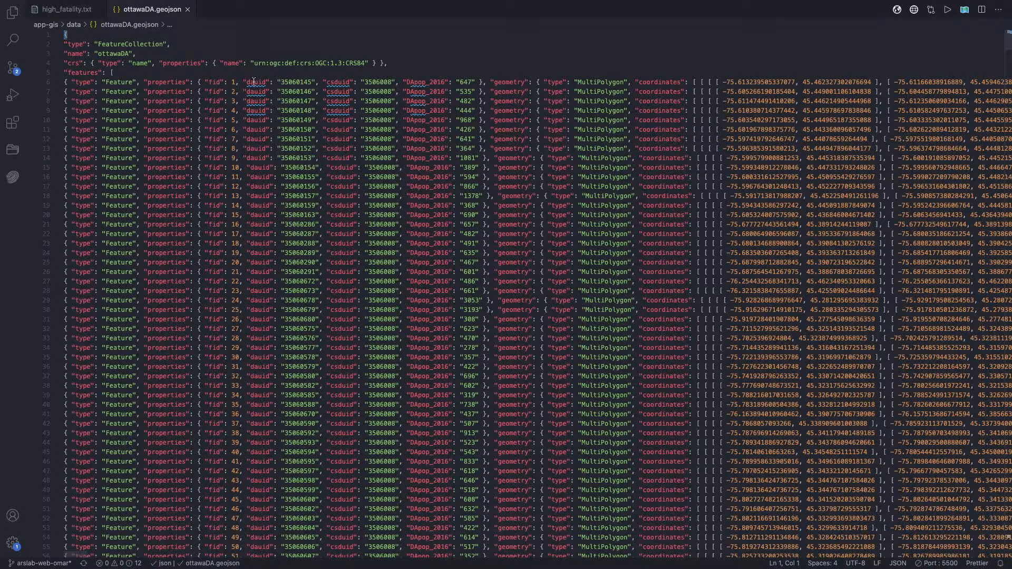
double_click(214, 81)
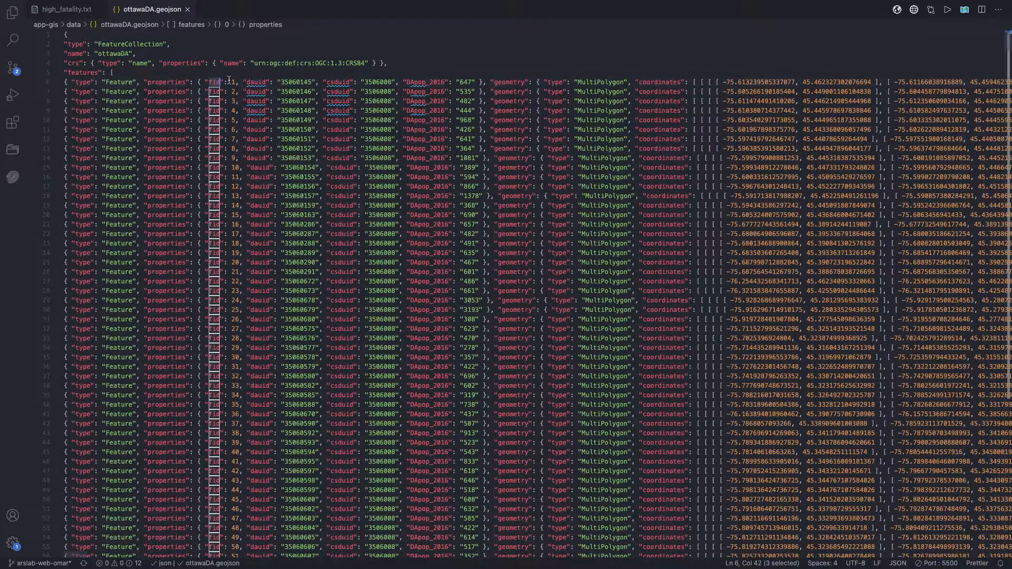
double_click(255, 82)
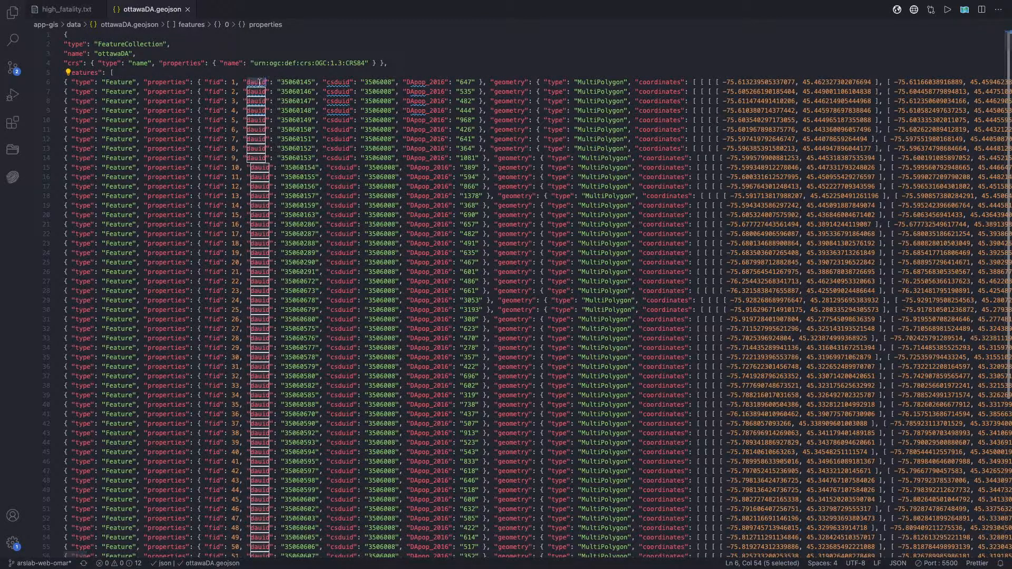
double_click(423, 82)
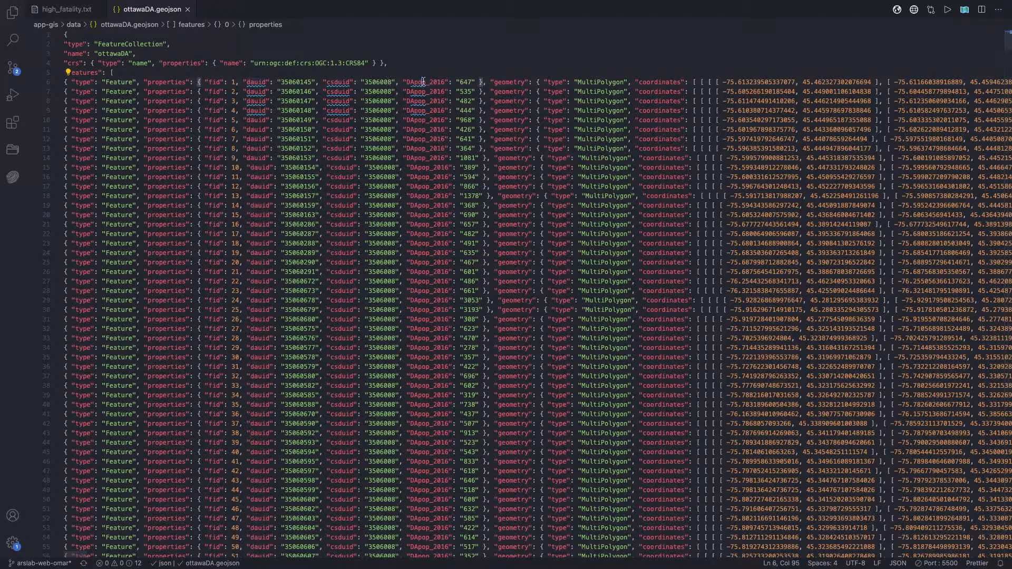
double_click(519, 82)
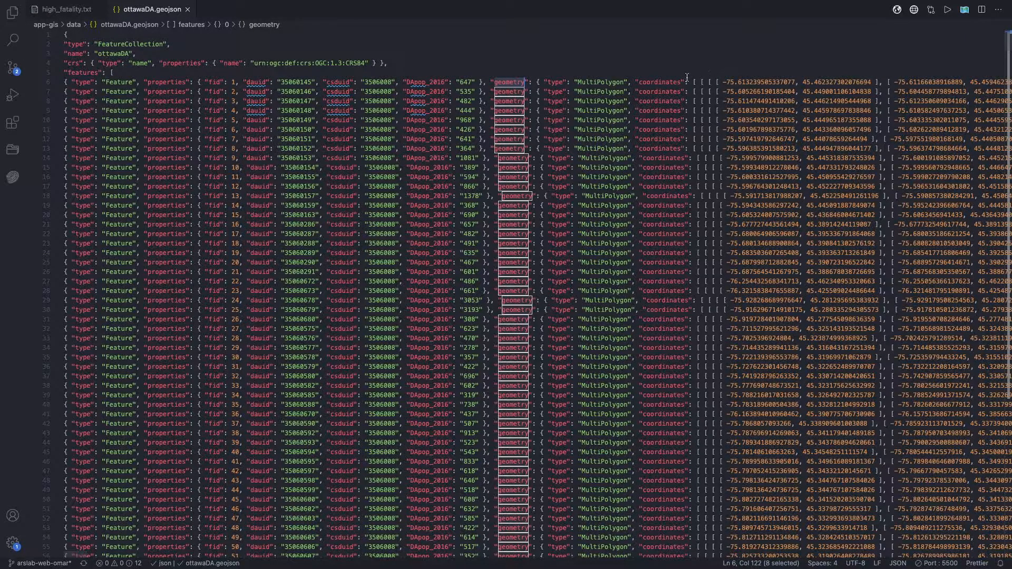
double_click(666, 82)
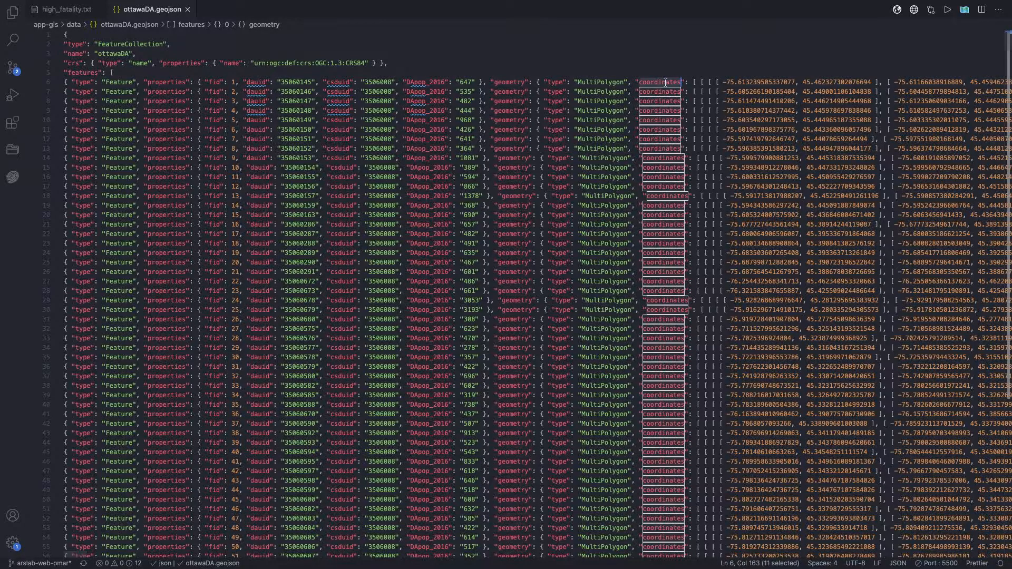
left_click(664, 73)
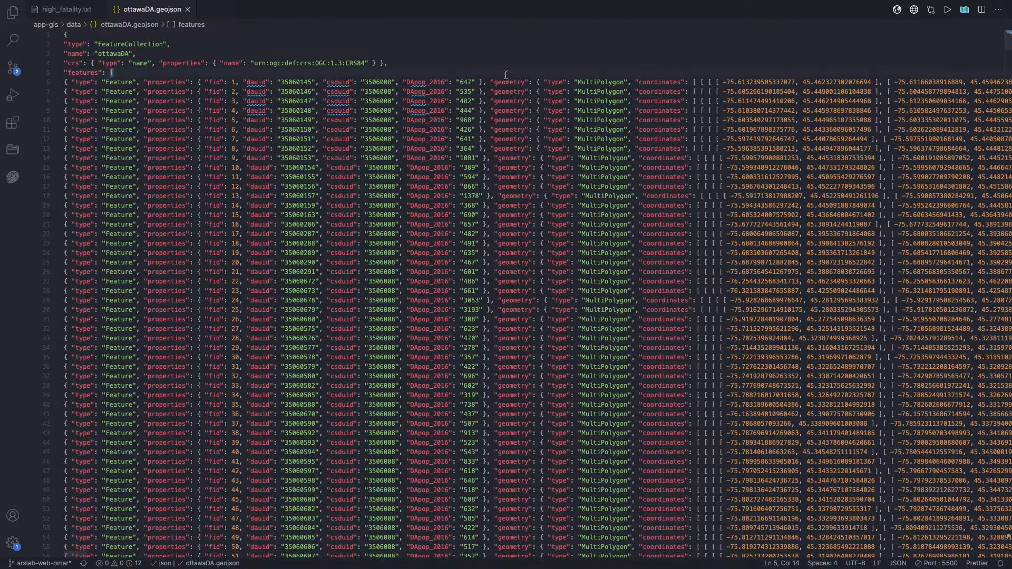
- Compare the first model ID in high_fatality.txt with the dauid property in ottawaDA.geojson
left_click(67, 8)
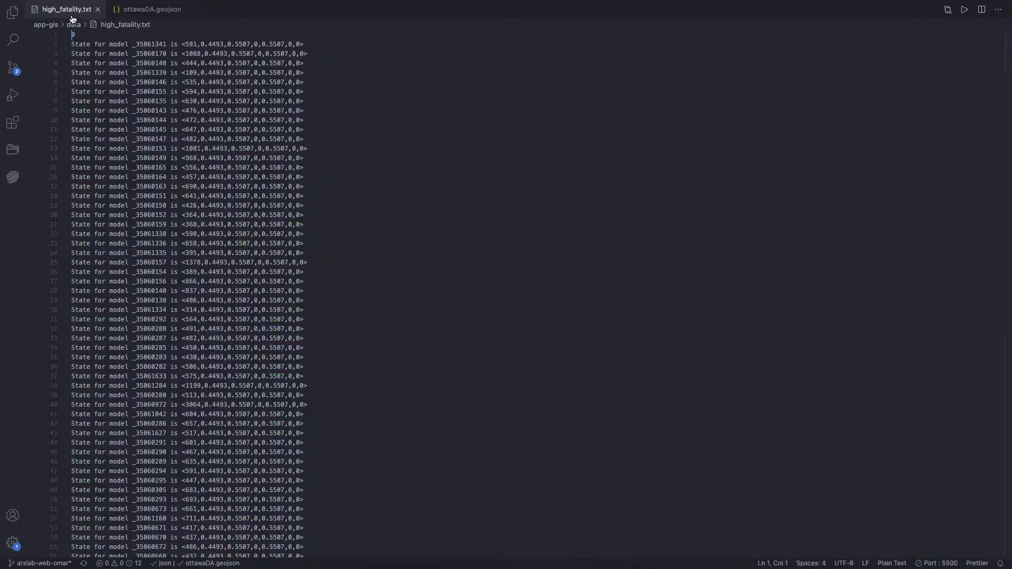
double_click(150, 47)
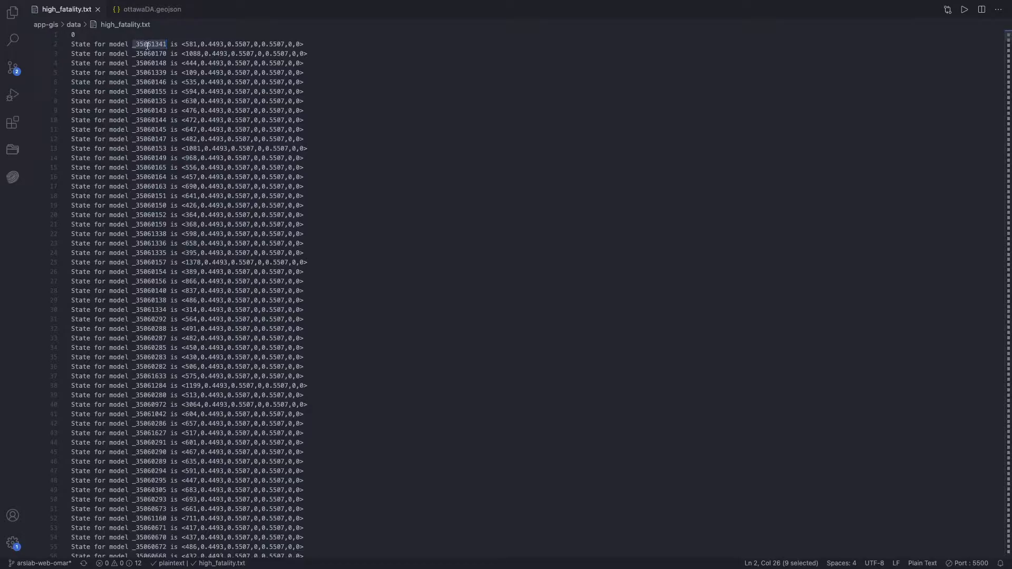
left_click(152, 9)
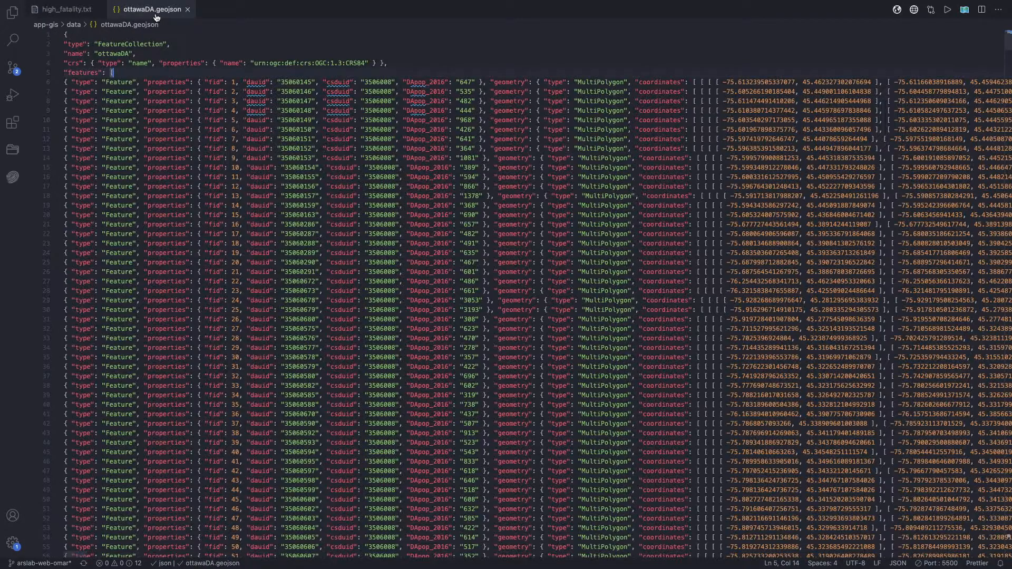
double_click(255, 83)
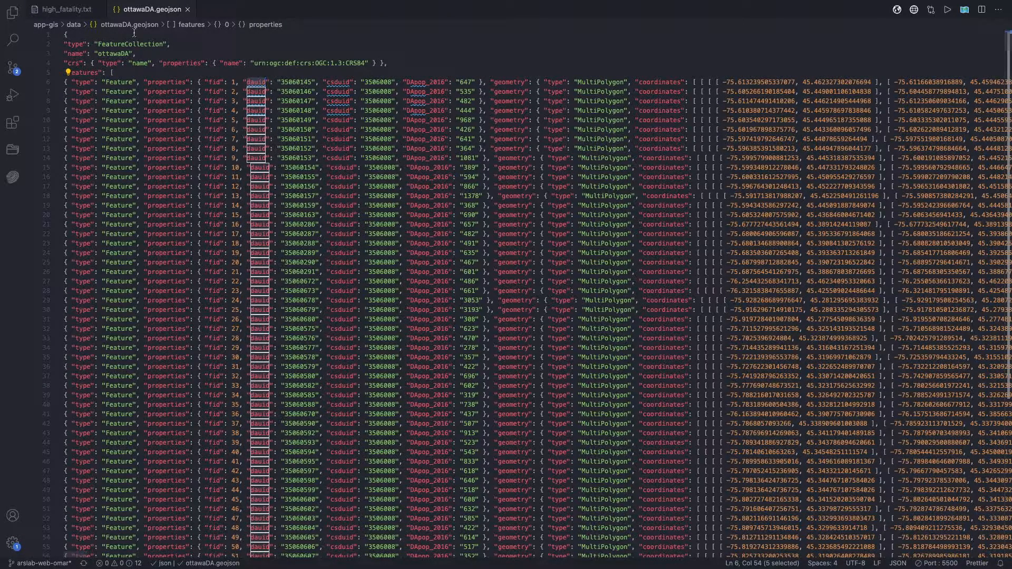
left_click(74, 10)
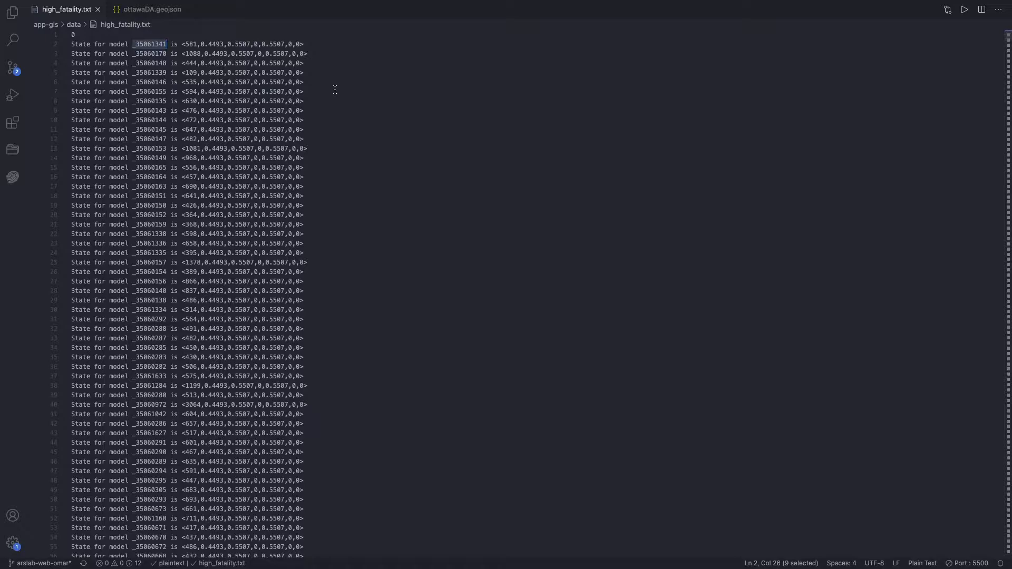
double_click(153, 45)
left_click(170, 10)
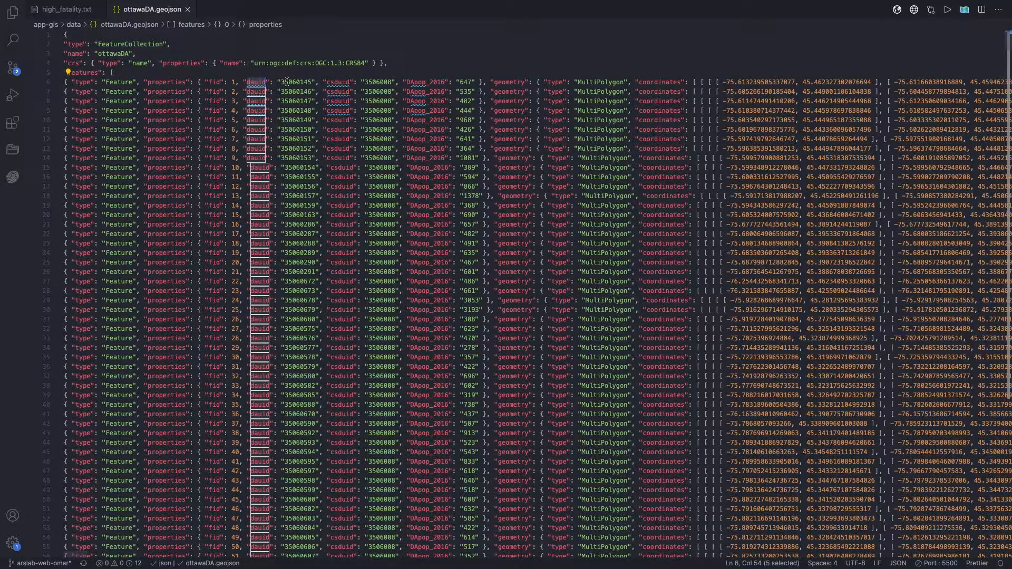
- Check the first model's bracketed state values in high_fatality.txt against the simulation results file structure described in the app-gis README on GitHub
left_click(67, 9)
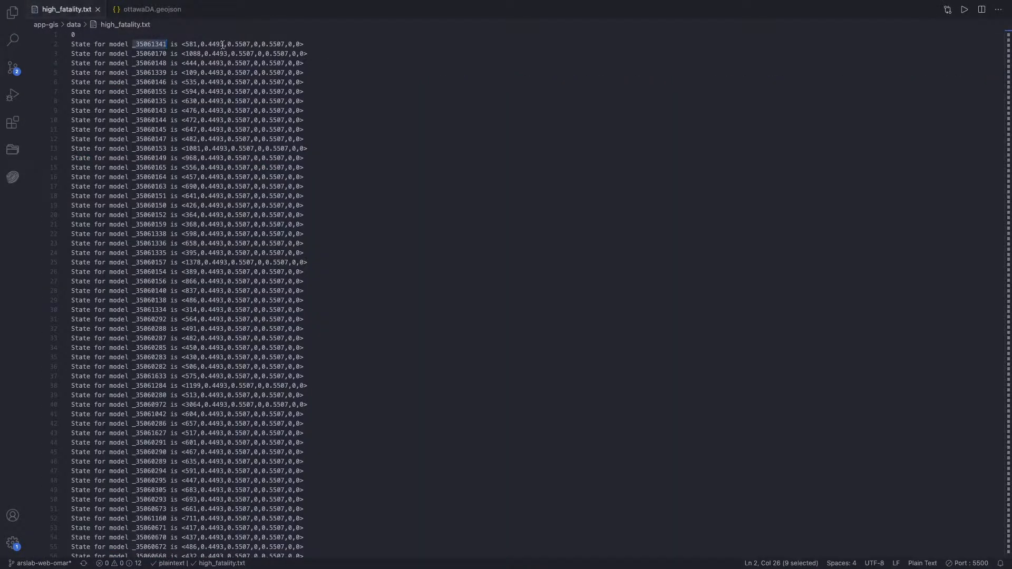
double_click(184, 44)
left_click(309, 46, "shift")
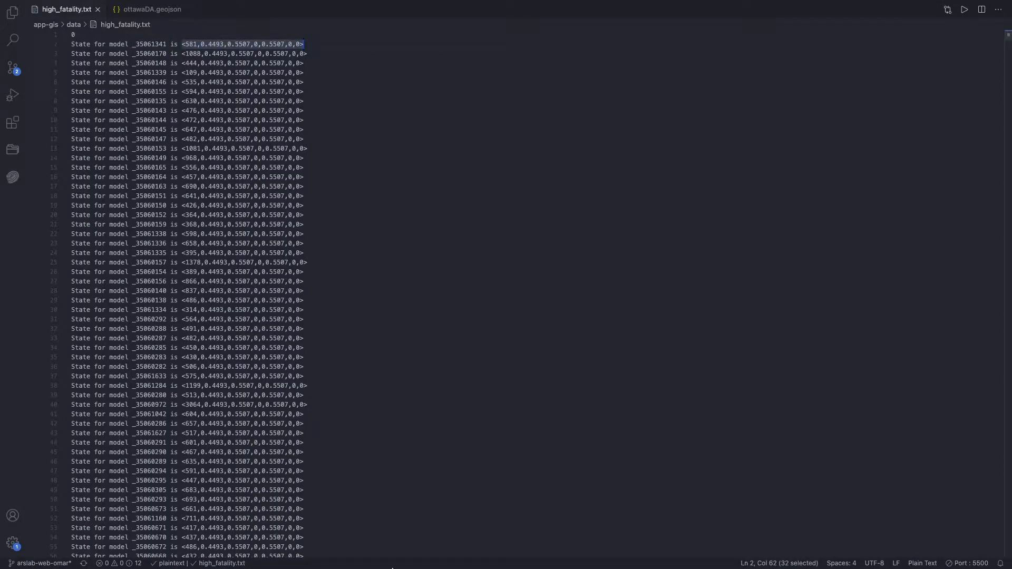
left_click(425, 550)
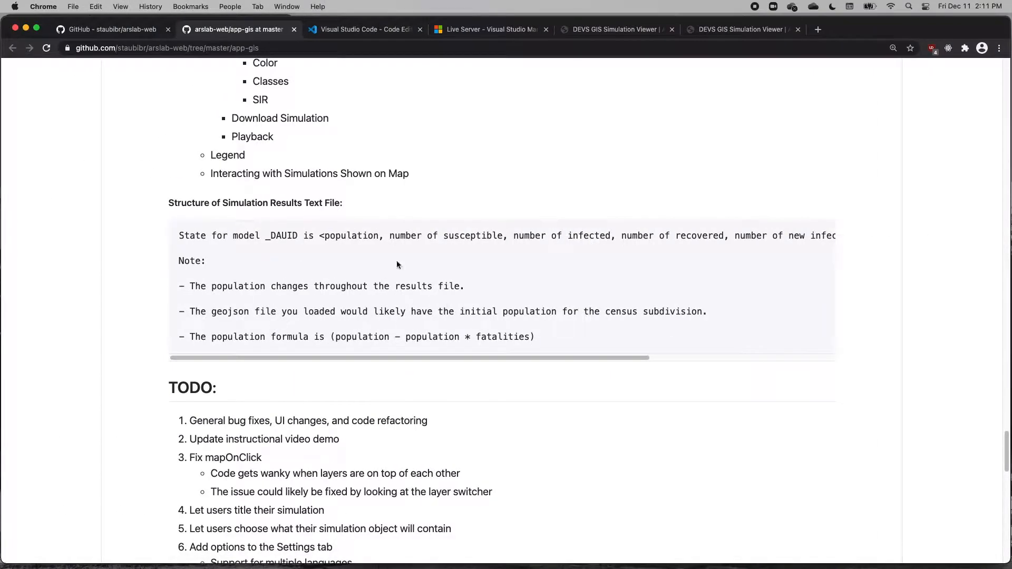
left_click_drag(354, 358, 575, 362)
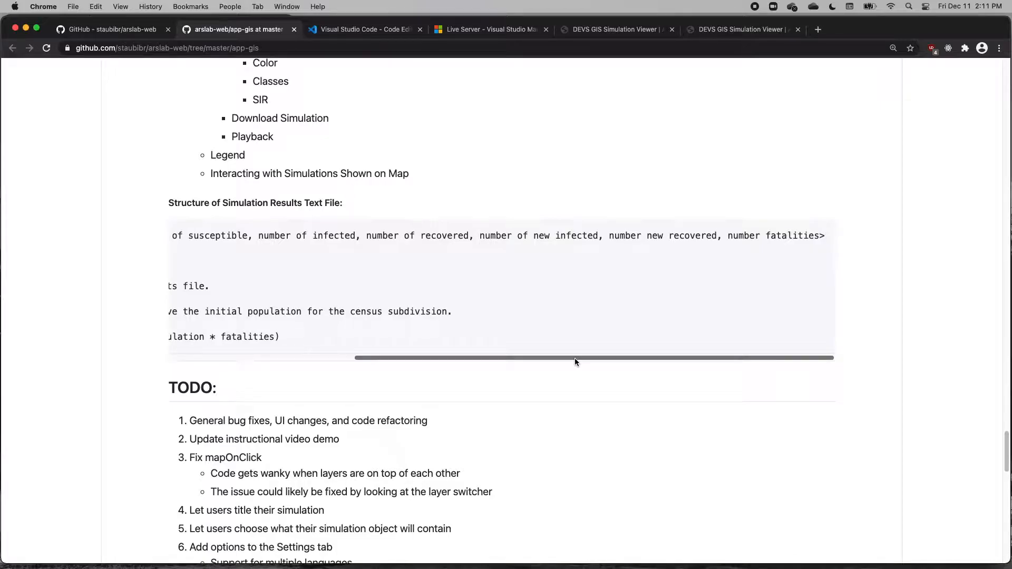
left_click_drag(526, 357, 341, 358)
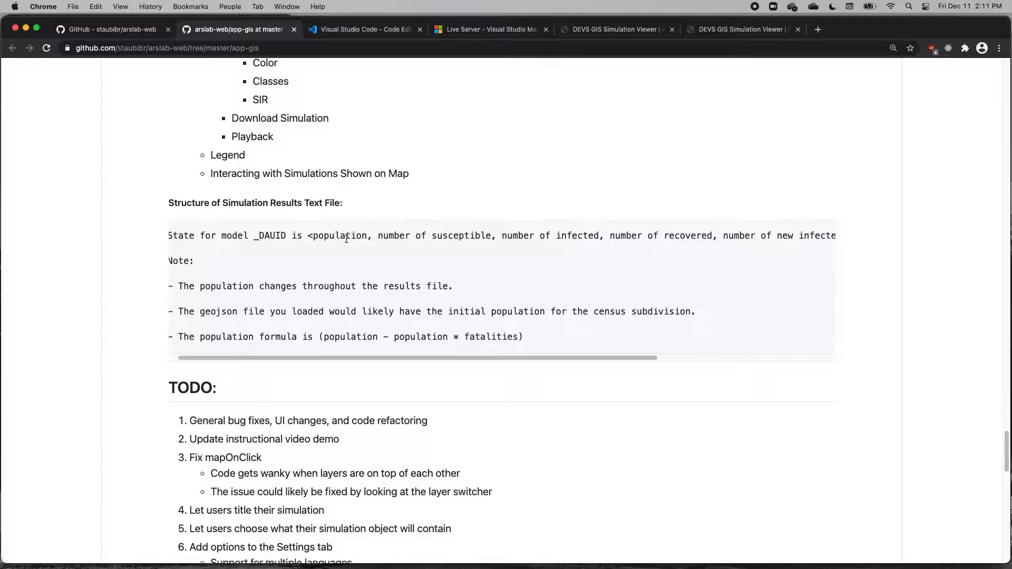
scroll(369, 339, "left", 1)
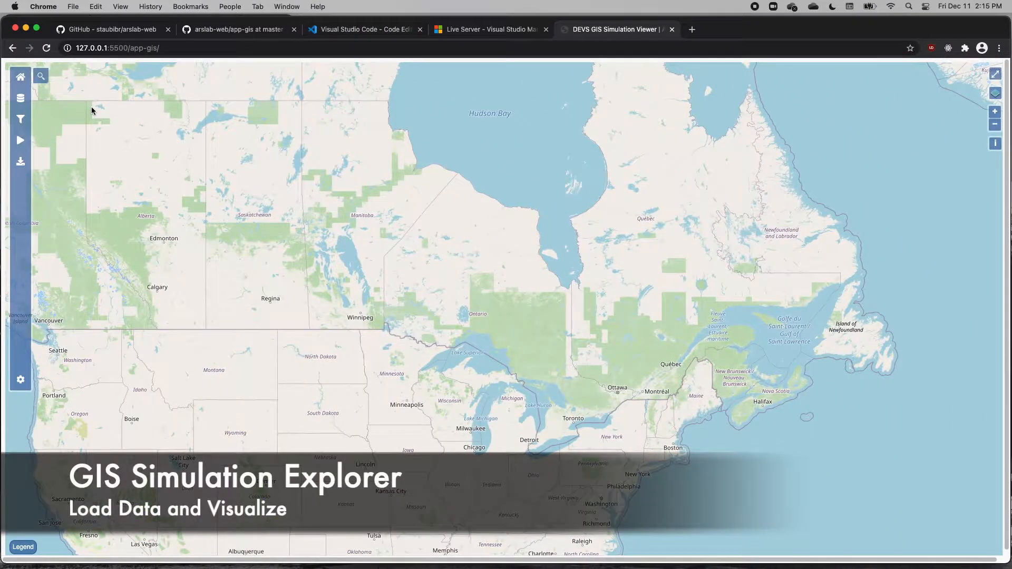
- Load high_fatality.txt and ottawaDA.geojson from the Ottawa folder as a simulation in the DEVS GIS Simulation Viewer
left_click(21, 98)
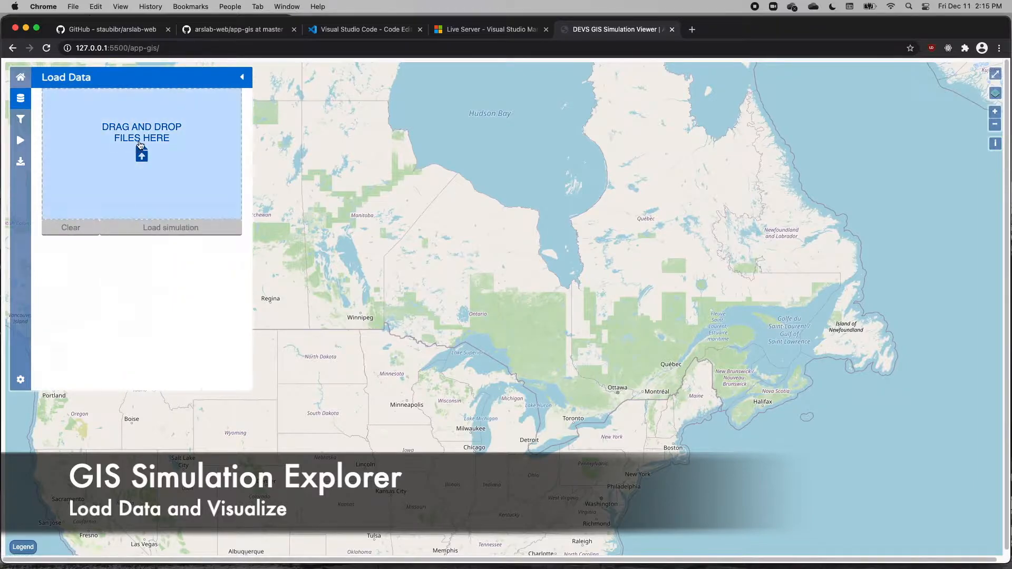
left_click(175, 137)
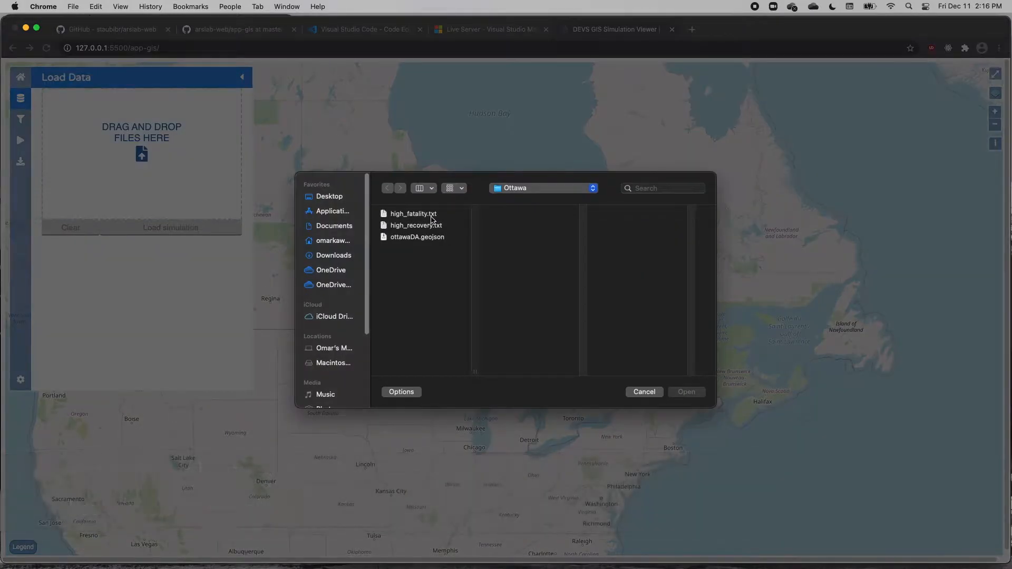
left_click(433, 215)
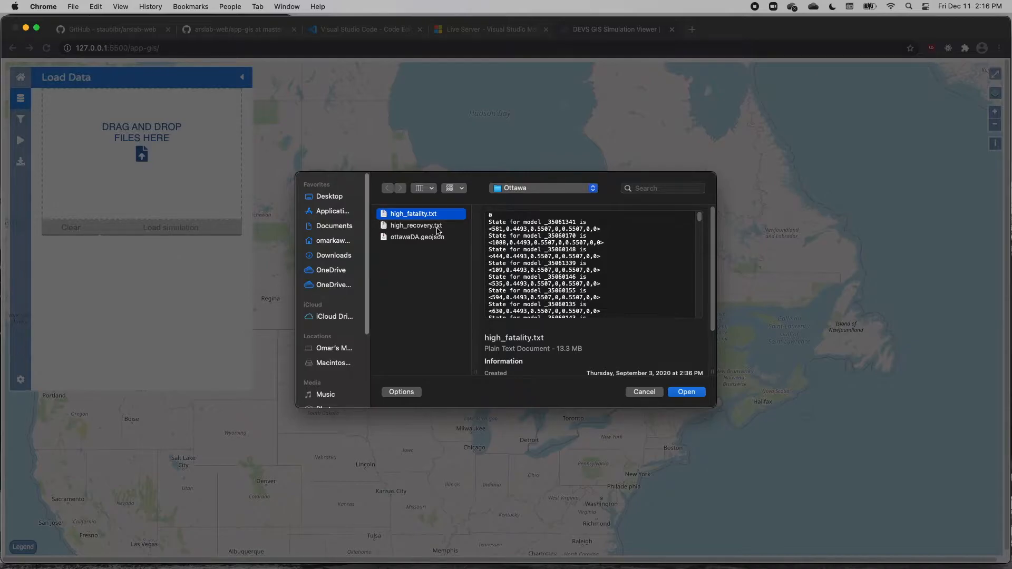
left_click(437, 237, "super")
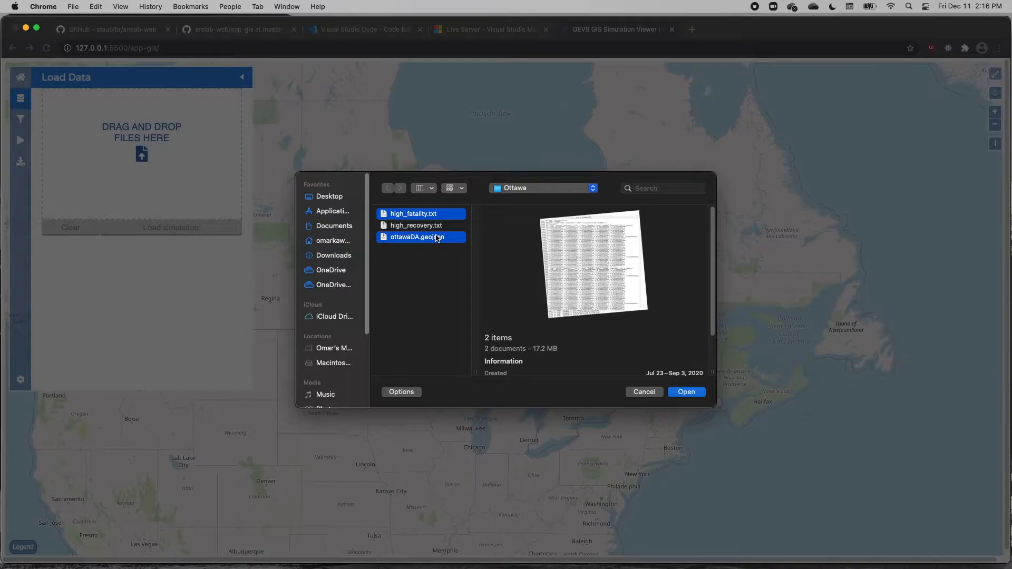
left_click(686, 392)
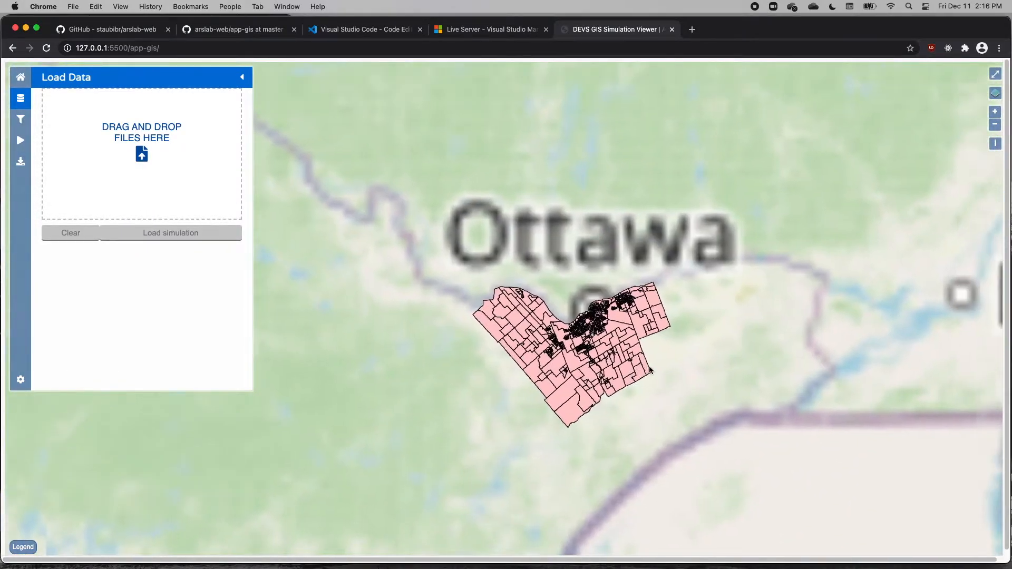
- Inspect the population, fatality and infection details of the riverside census subdivision west of Ottawa's dense centre
scroll(649, 371, "up", 2)
scroll(684, 368, "up", 2)
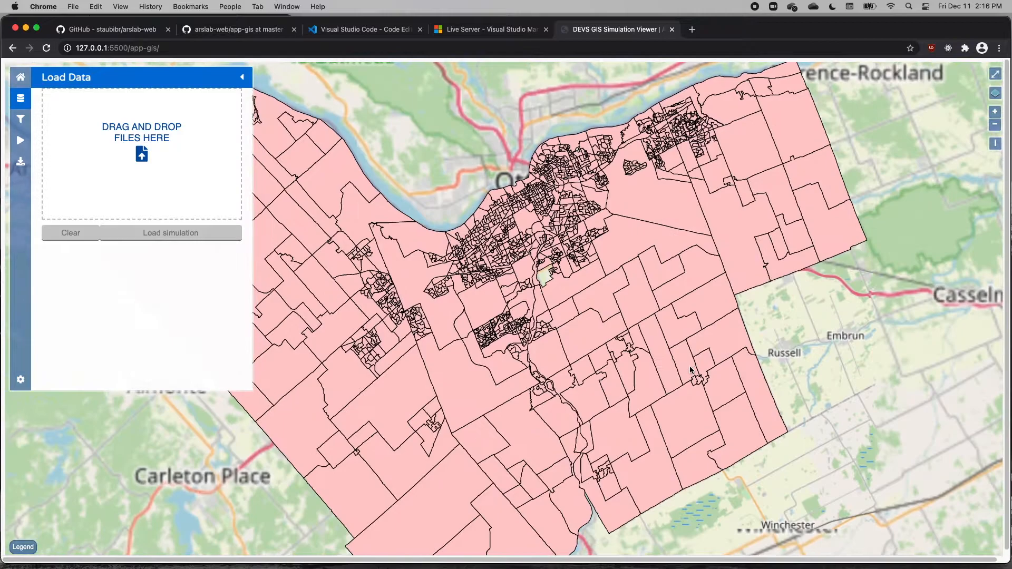
left_click(412, 233)
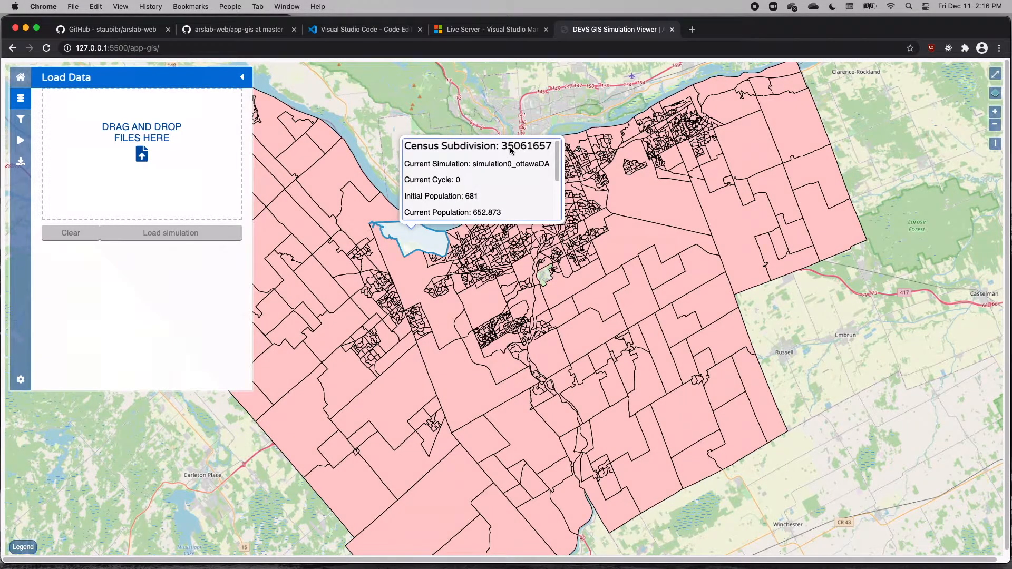
scroll(474, 177, "down", 1)
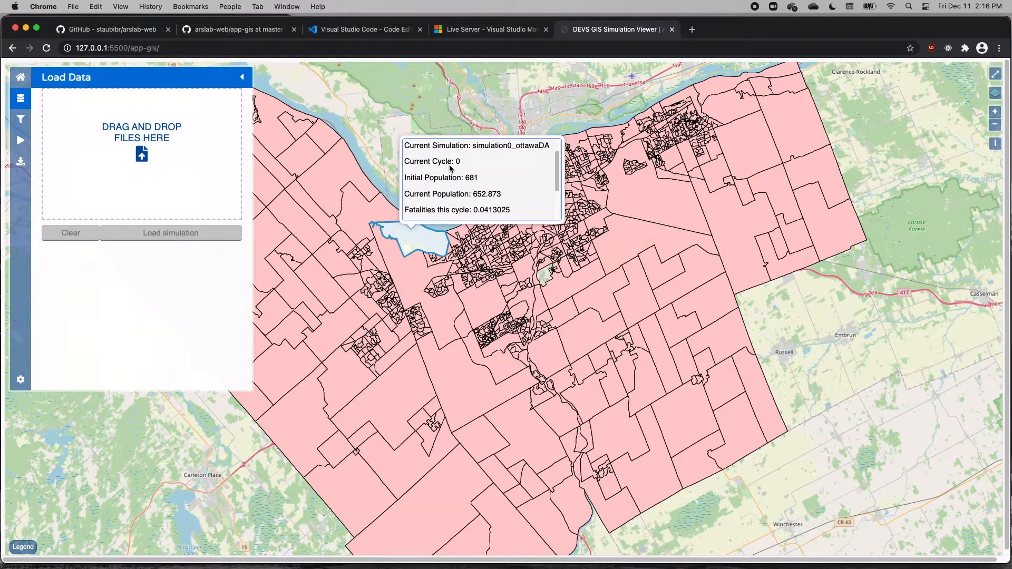
scroll(498, 191, "down", 2)
scroll(493, 198, "down", 2)
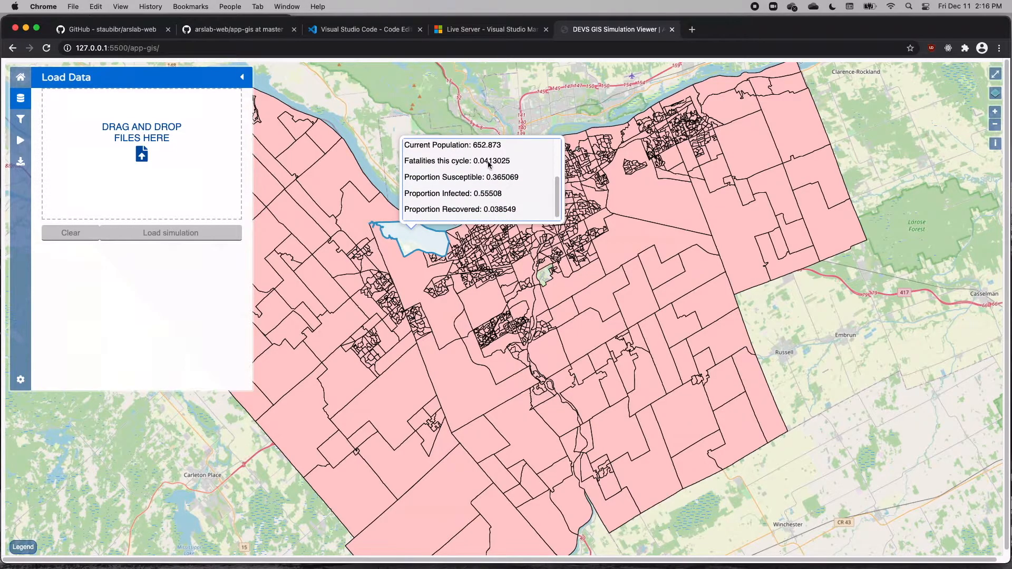
- Review the susceptible, infected and recovered proportions in the highlighted subdivision's popup and display the map legend
scroll(493, 156, "up", 1)
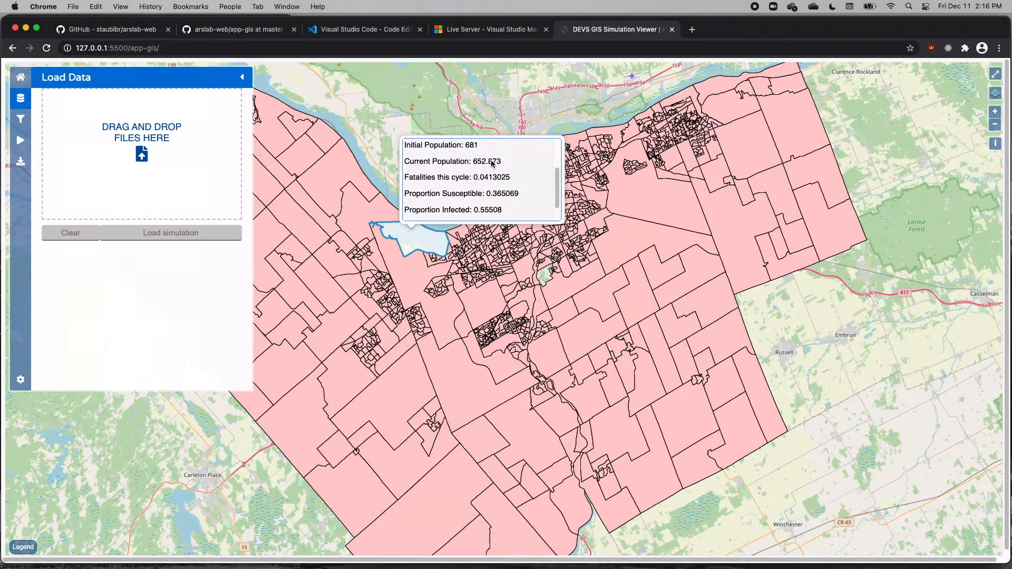
scroll(505, 174, "down", 1)
scroll(460, 181, "down", 1)
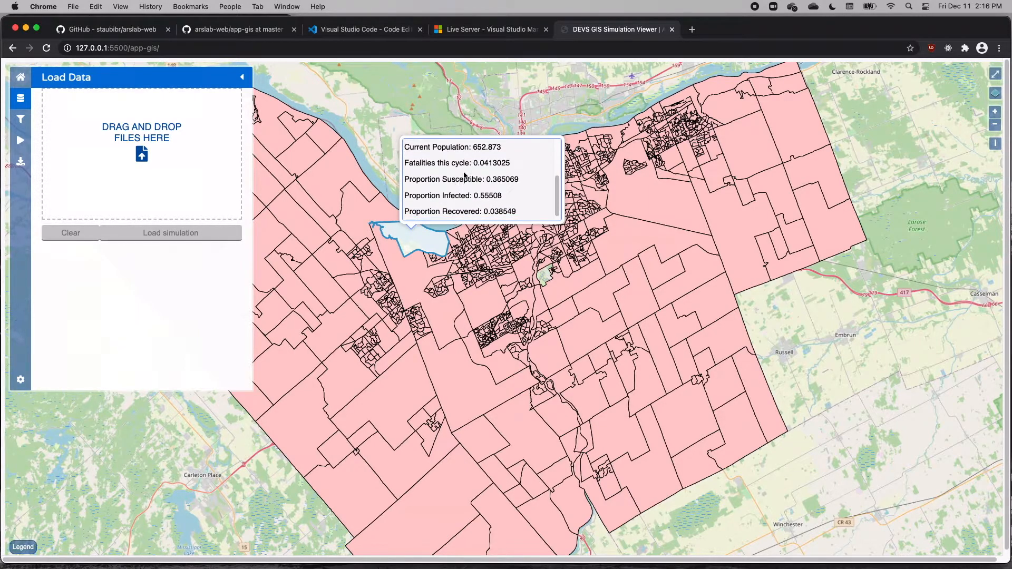
scroll(472, 194, "down", 1)
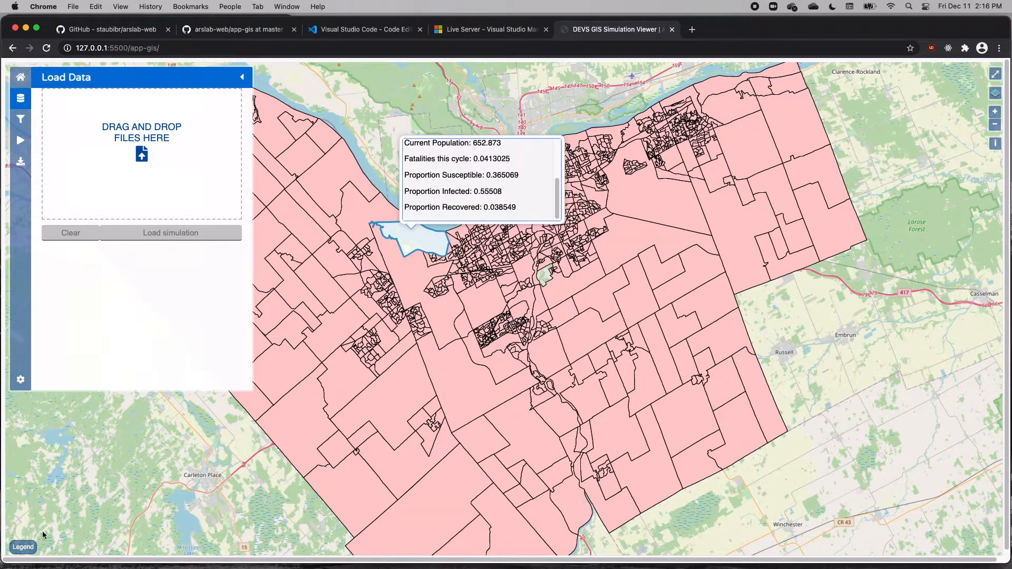
left_click(29, 546)
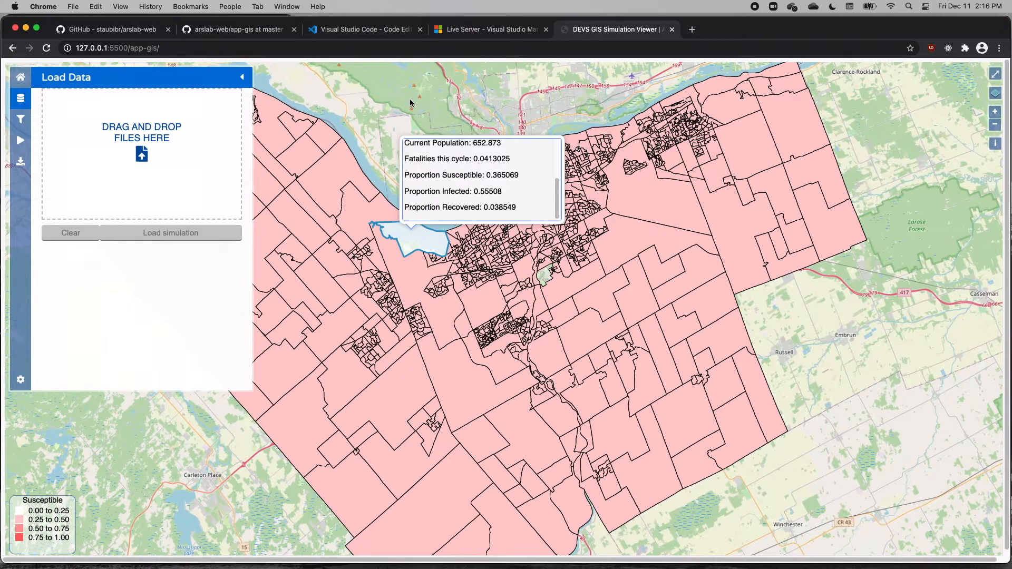
- Visualize the Infected proportion on the map using 5 classes
left_click(20, 119)
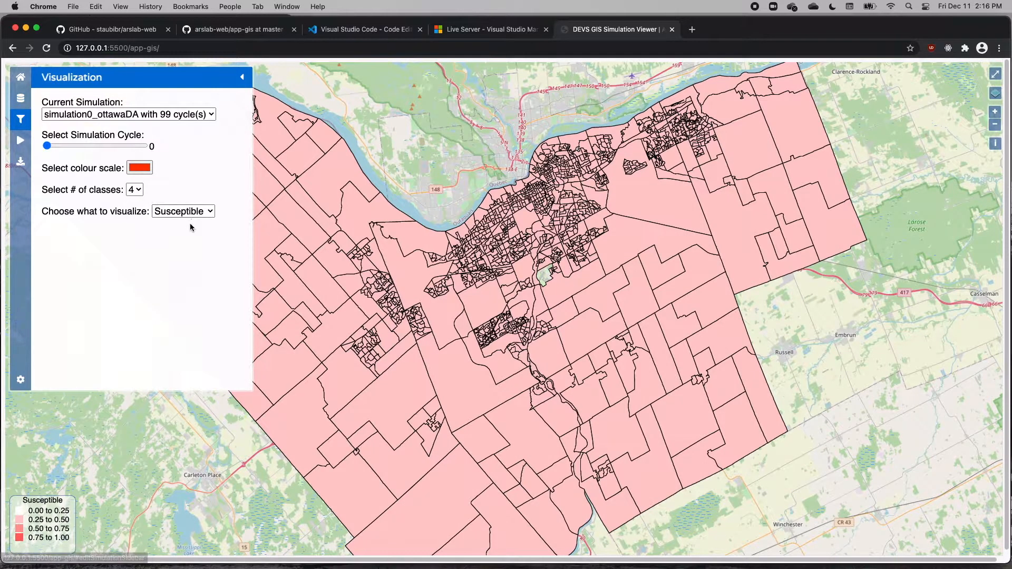
left_click(195, 210)
left_click(205, 230)
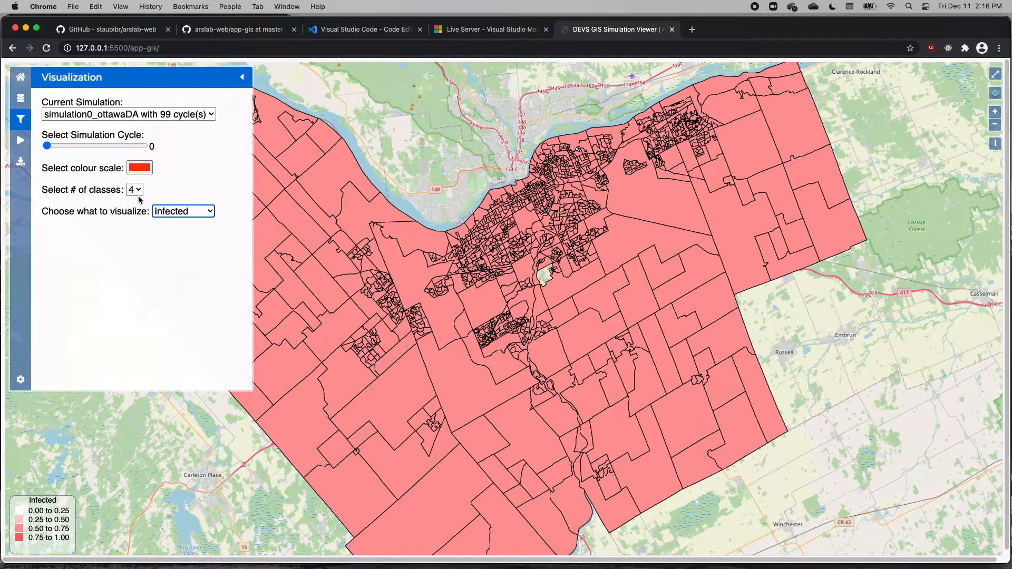
left_click(140, 202)
left_click(141, 209)
- Set the colour scale to cyan with RGB values 0, 251, 255
left_click(139, 168)
left_click(207, 257)
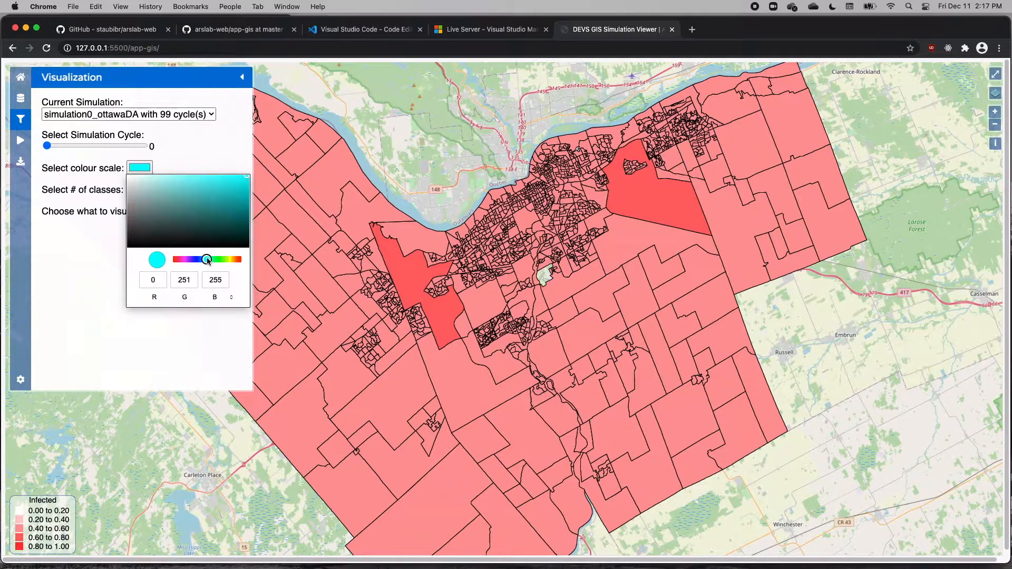
left_click(70, 303)
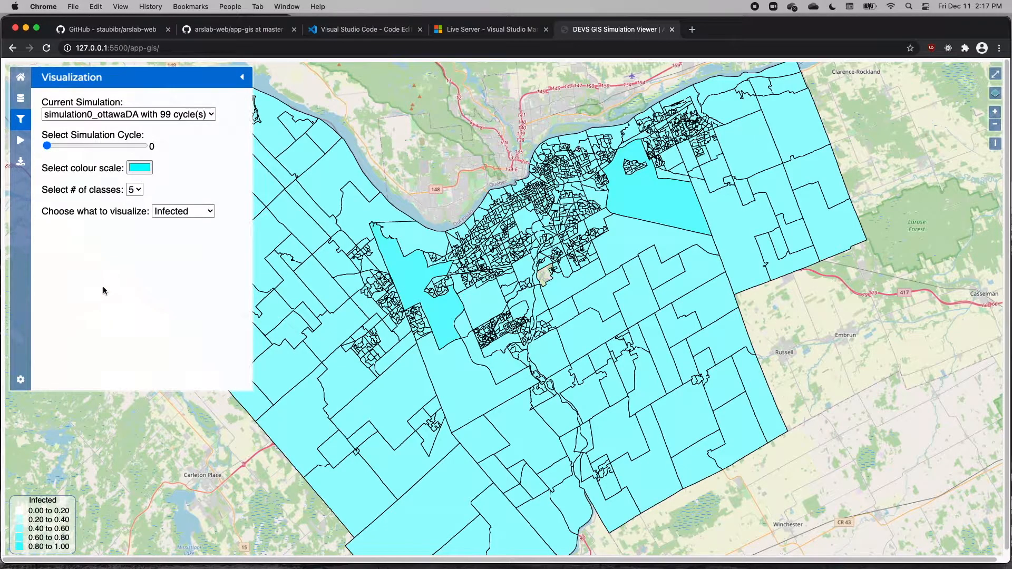
- Set the colour scale to orange with RGB values 255, 187, 0 and show simulation cycle 5
left_click(140, 168)
left_click(235, 261)
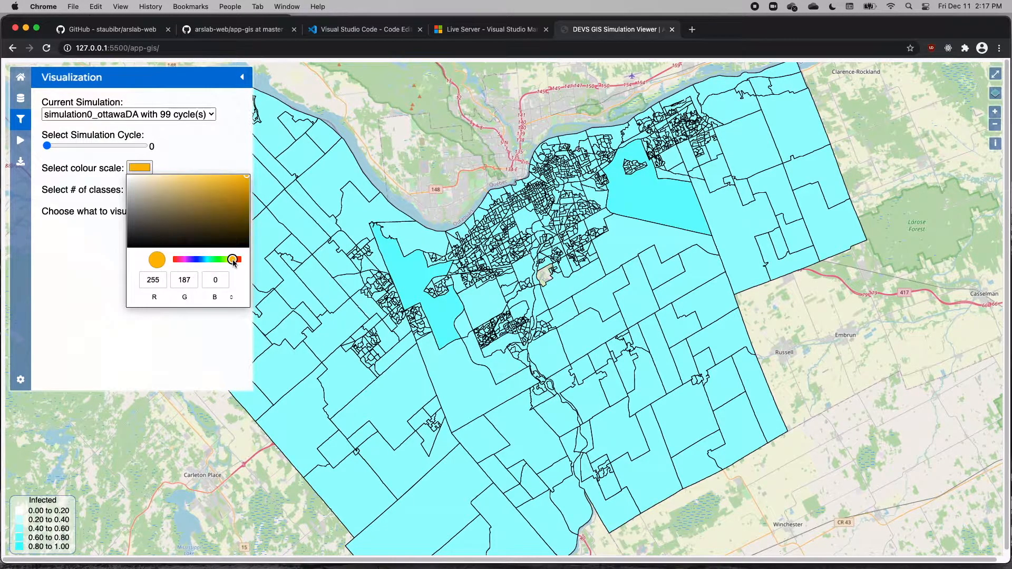
left_click(93, 288)
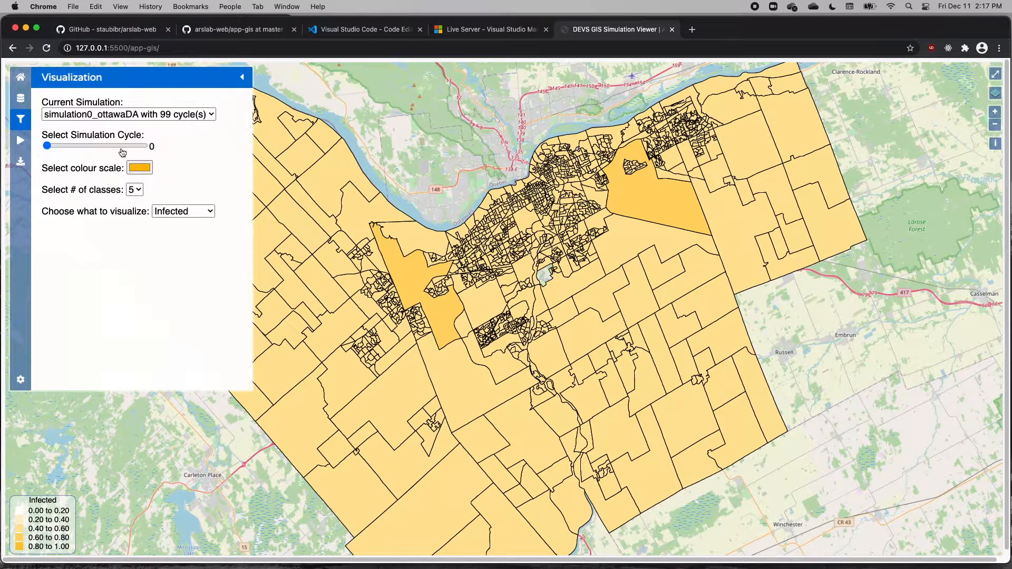
left_click_drag(53, 149, 65, 151)
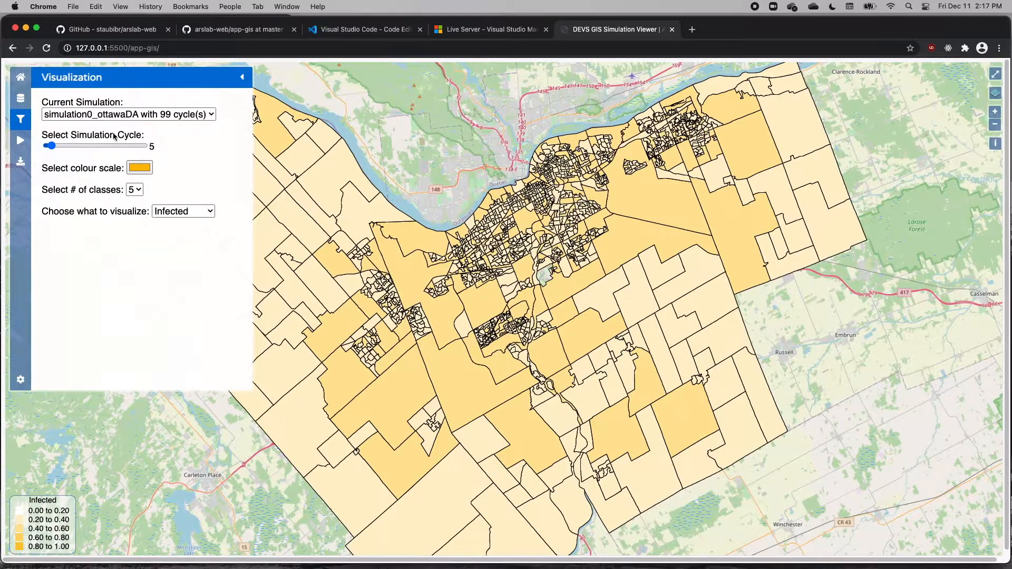
- Record the animated playback of the Infected visualization from the first cycle and pause it at cycle 36
left_click(21, 140)
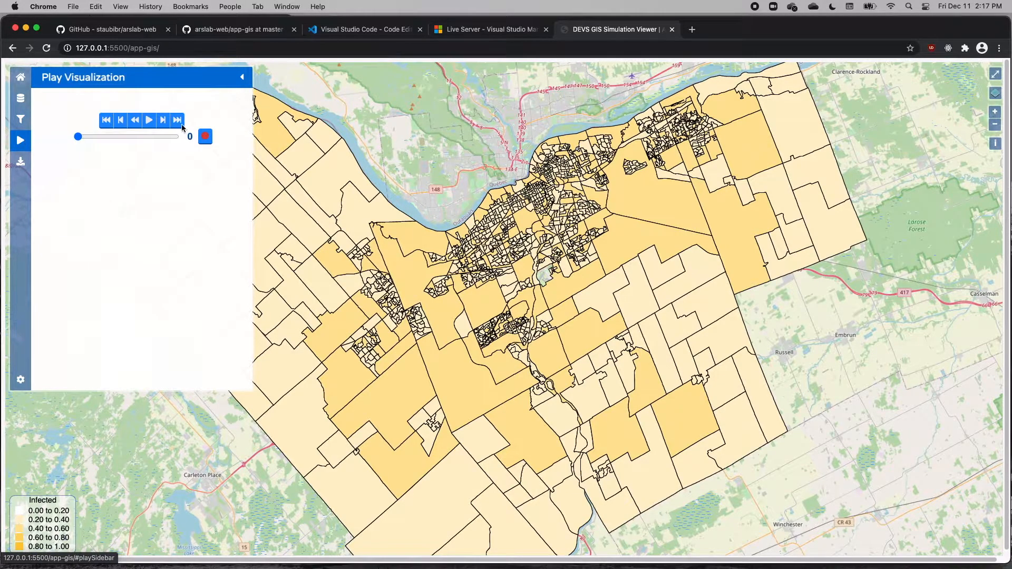
left_click(205, 141)
left_click(149, 120)
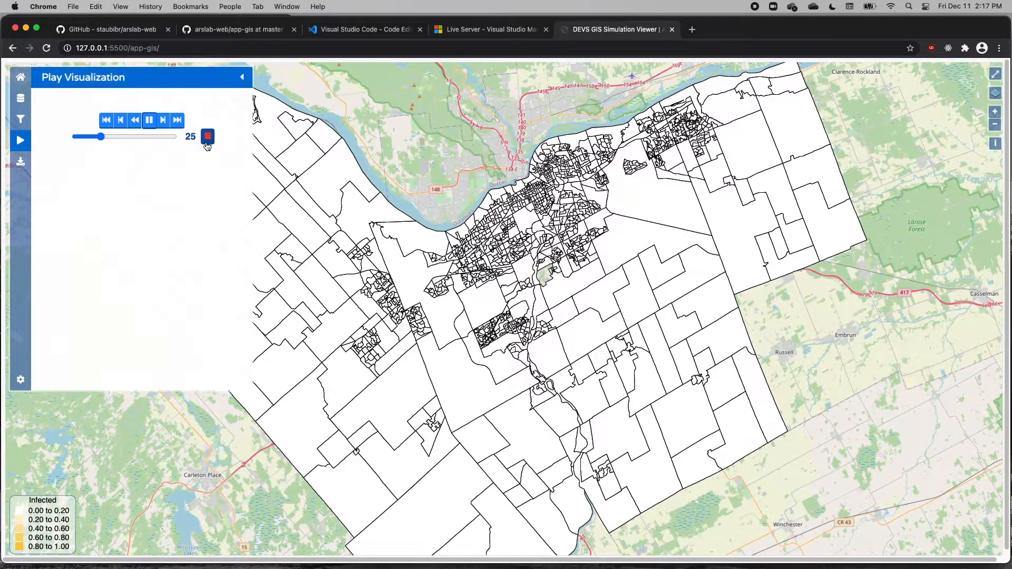
left_click(150, 122)
- Stop the recording, save it to Downloads as the WebM video hoya (2), and open the file
left_click(208, 136)
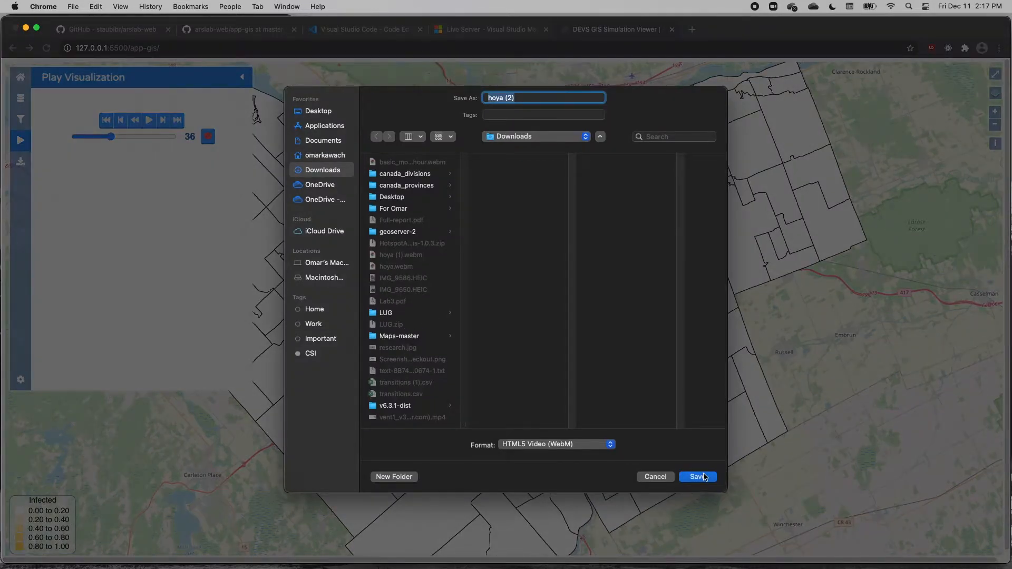
left_click(698, 477)
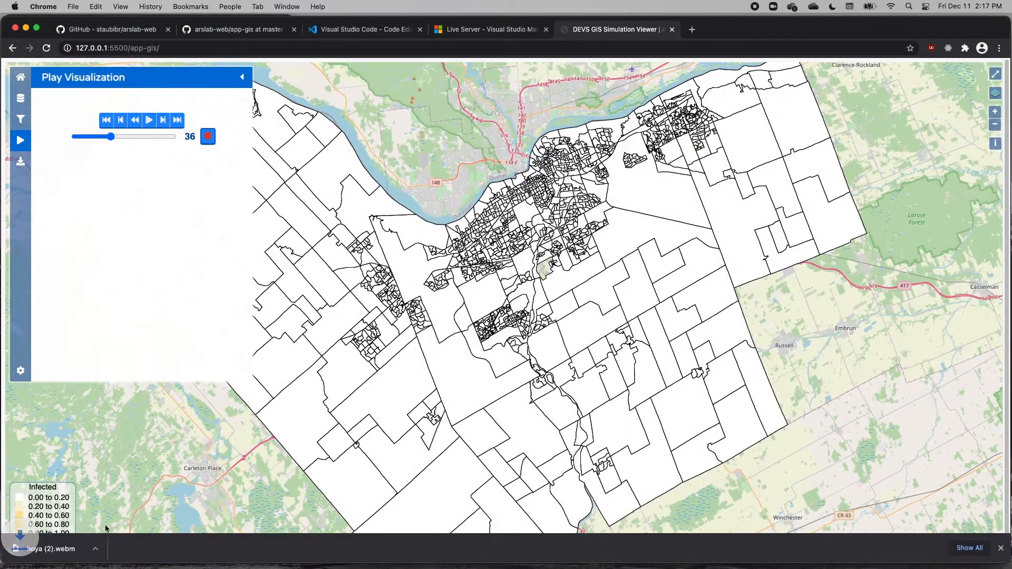
left_click(65, 549)
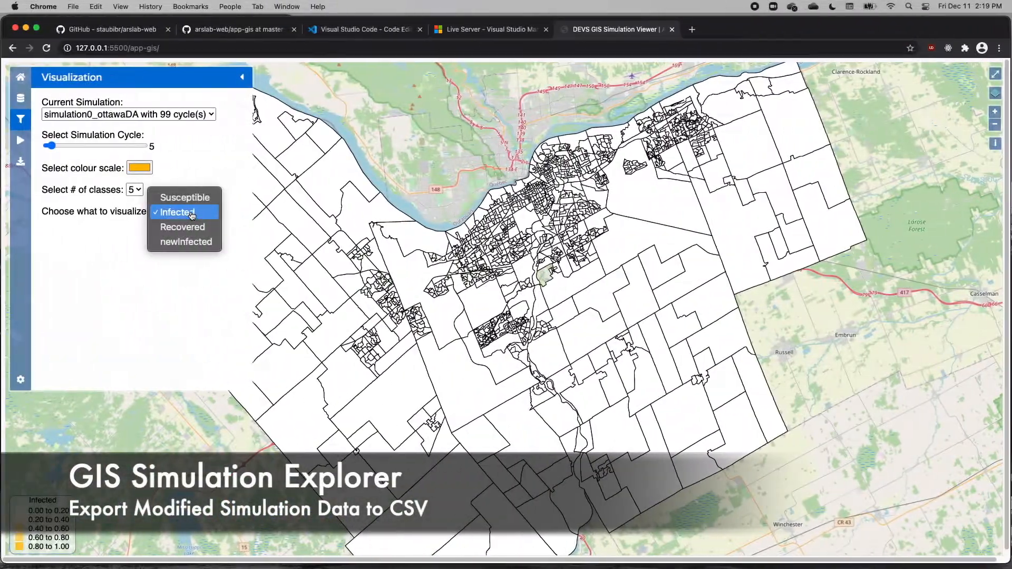
- Export the simulation0_ottawaDA data to Downloads as the CSV file transitions (4) and open it in Excel
left_click(173, 212)
left_click(21, 164)
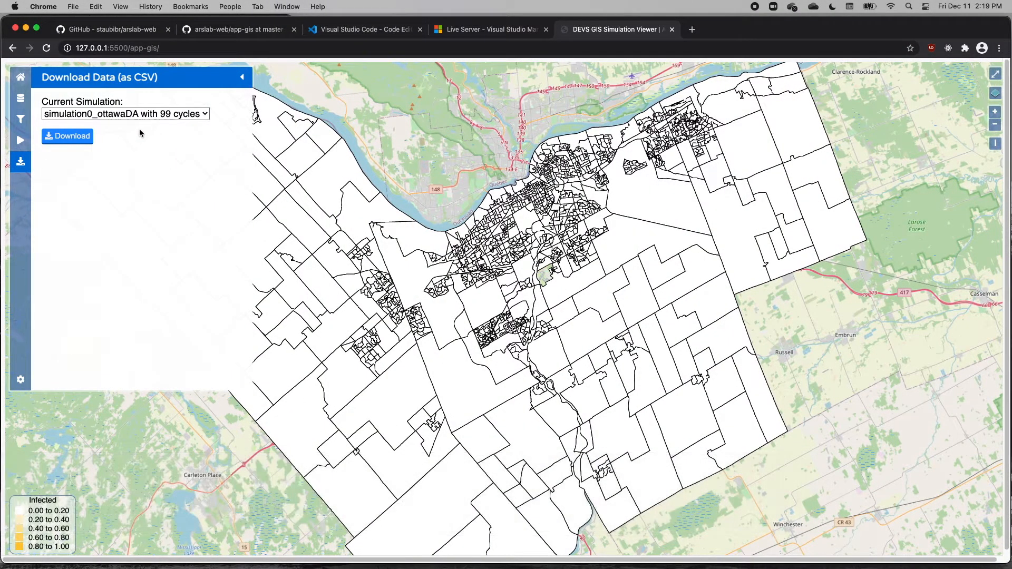
left_click(69, 136)
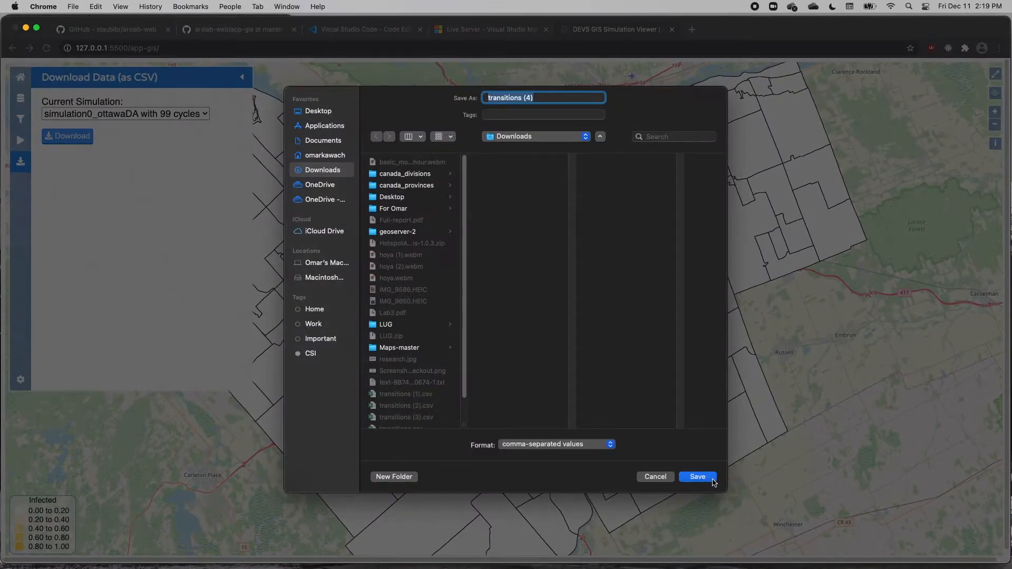
left_click(712, 478)
left_click(76, 553)
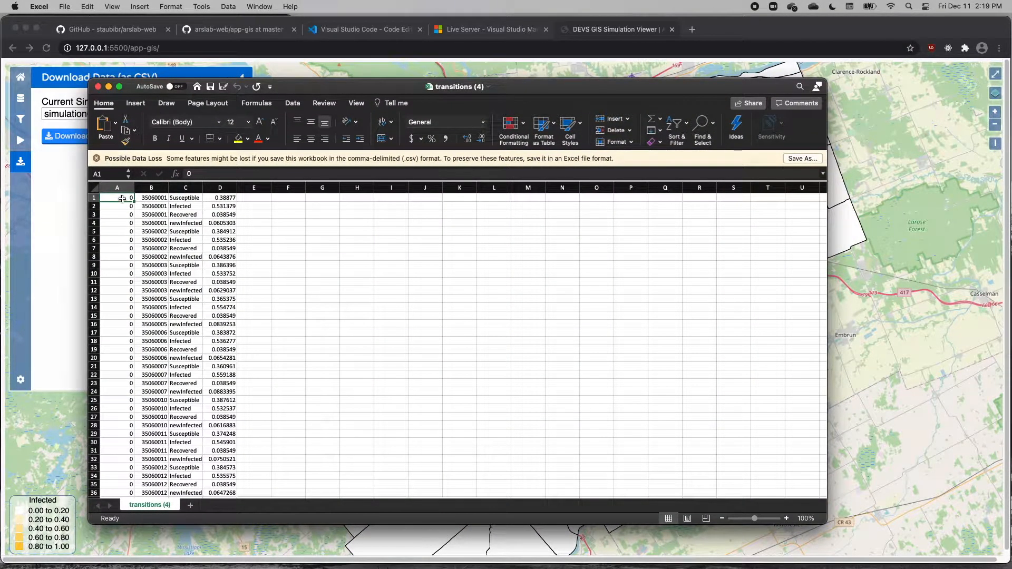
- Examine the model ID, state name and state value columns in the first three rows of the transitions (4) file
left_click(157, 199)
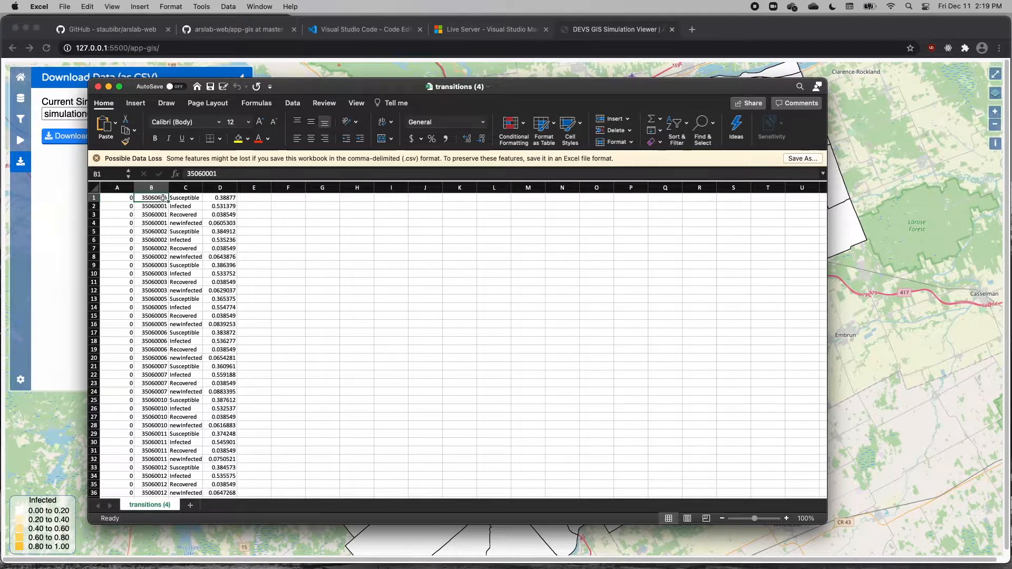
left_click(174, 198)
left_click(178, 206)
left_click(182, 214)
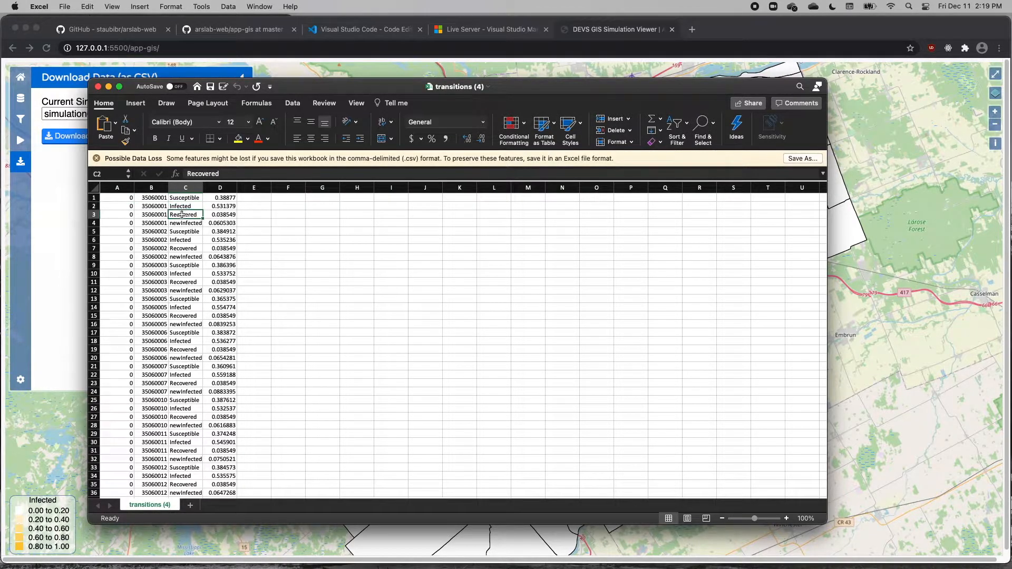
left_click(225, 199)
left_click(225, 206)
left_click(224, 214)
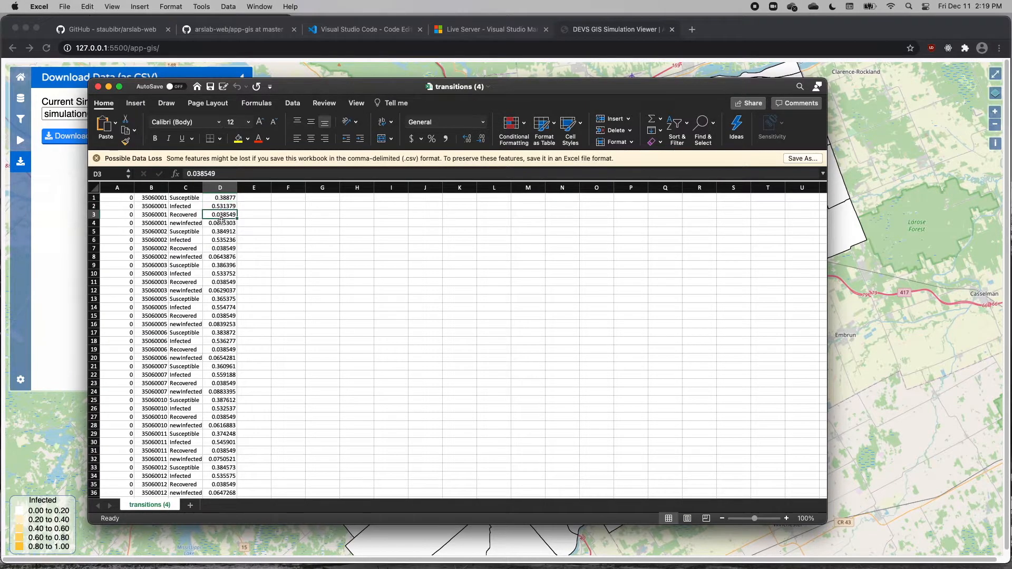